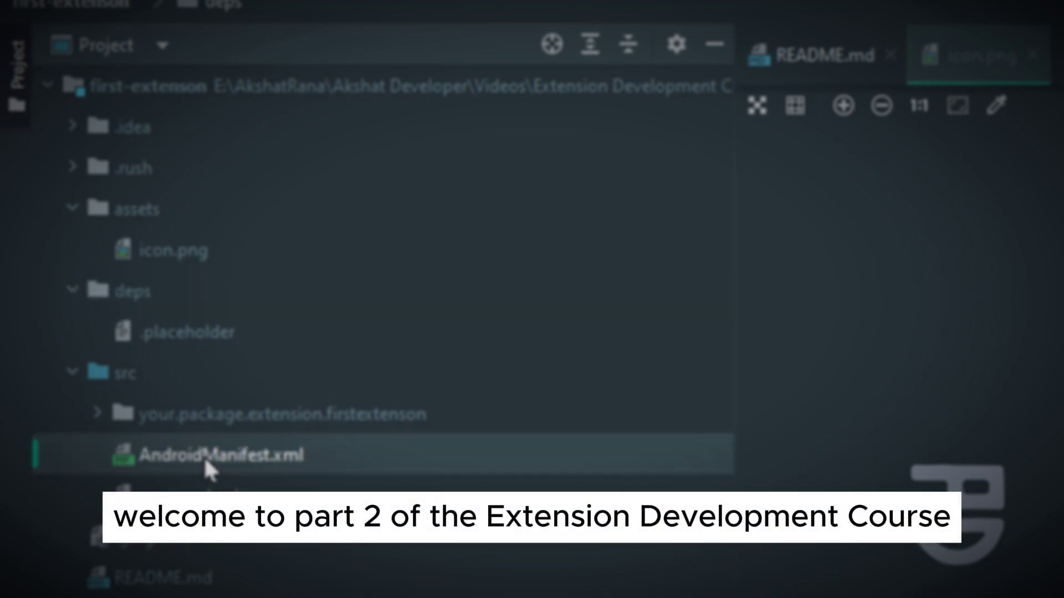
# Open AndroidManifest.xml to review its commented-out activity block, then the ProGuard keep rule for FirstExtenson
pyautogui.doubleClick(204, 456)
pyautogui.click(996, 187)
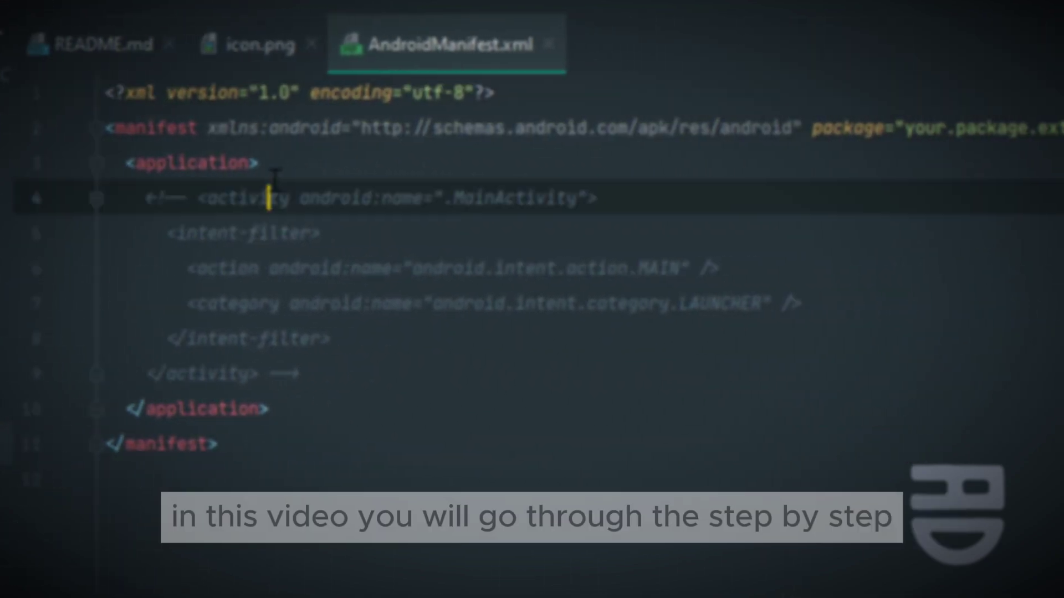
pyautogui.moveTo(133, 197); pyautogui.dragTo(572, 390)
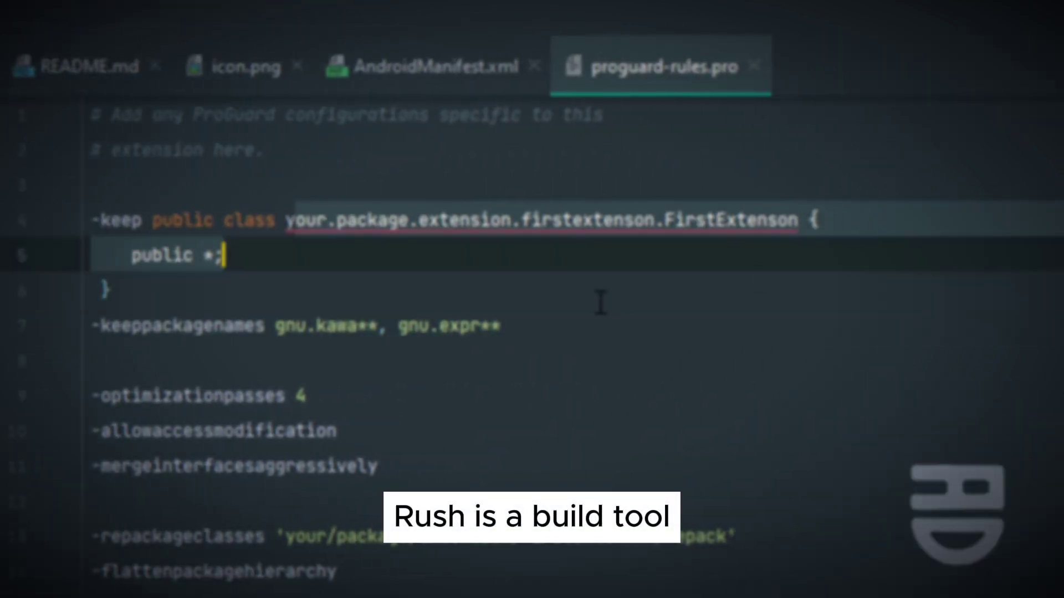
pyautogui.moveTo(286, 220); pyautogui.dragTo(652, 341)
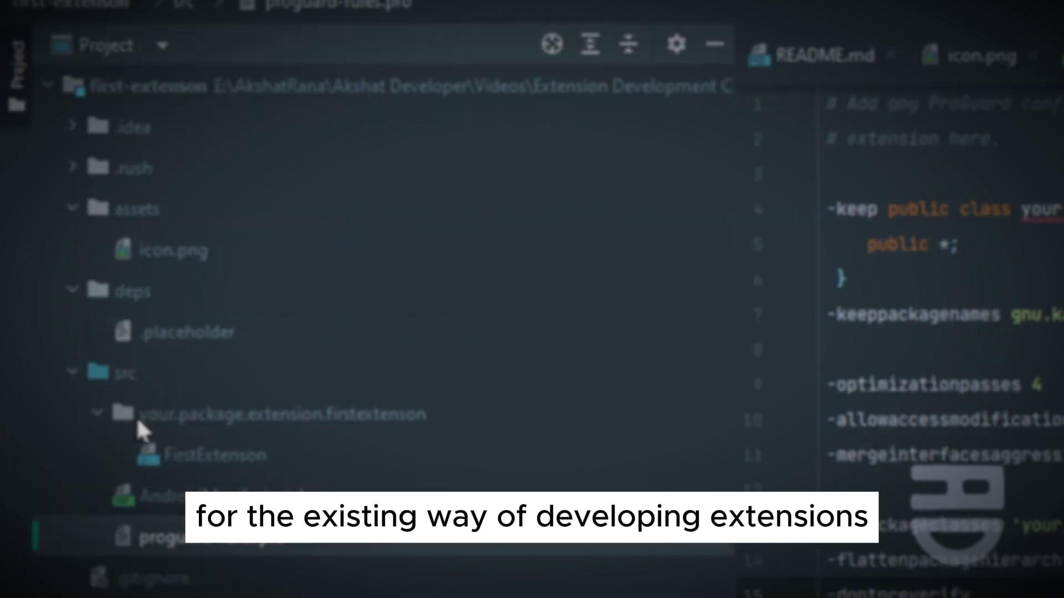
# Open the FirstExtenson class, expand its imports, highlight SimpleFunction, then open rush.yml
pyautogui.doubleClick(183, 455)
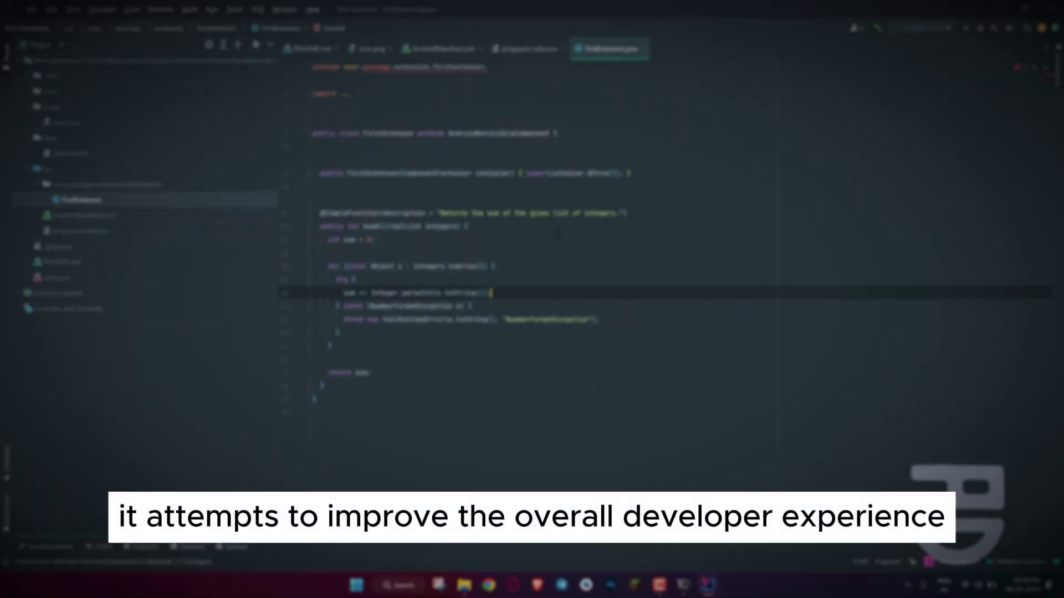
pyautogui.hotkey('ctrl', 'z')
pyautogui.press('End')
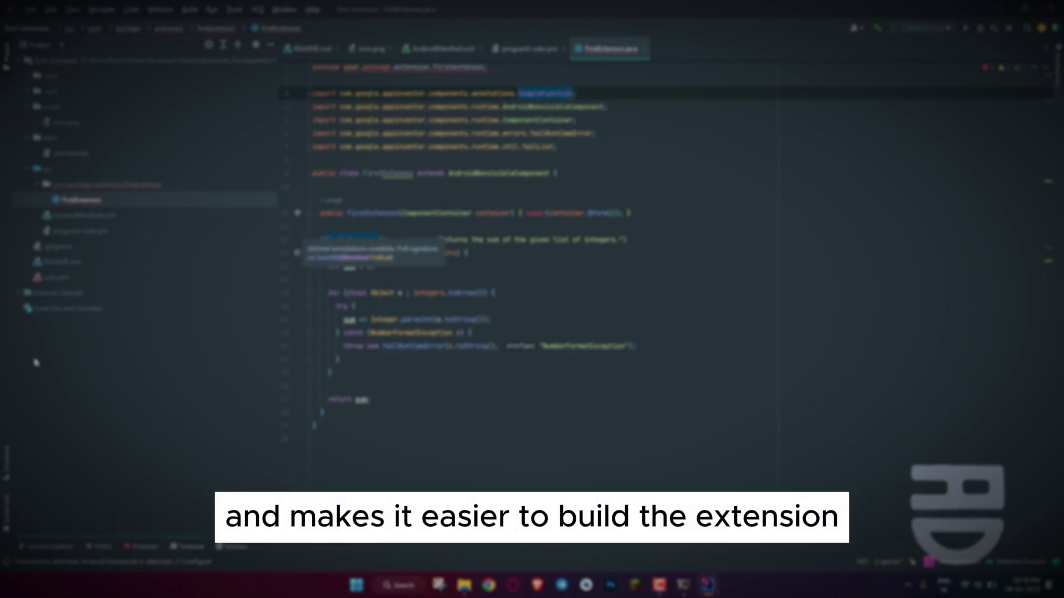
pyautogui.doubleClick(67, 281)
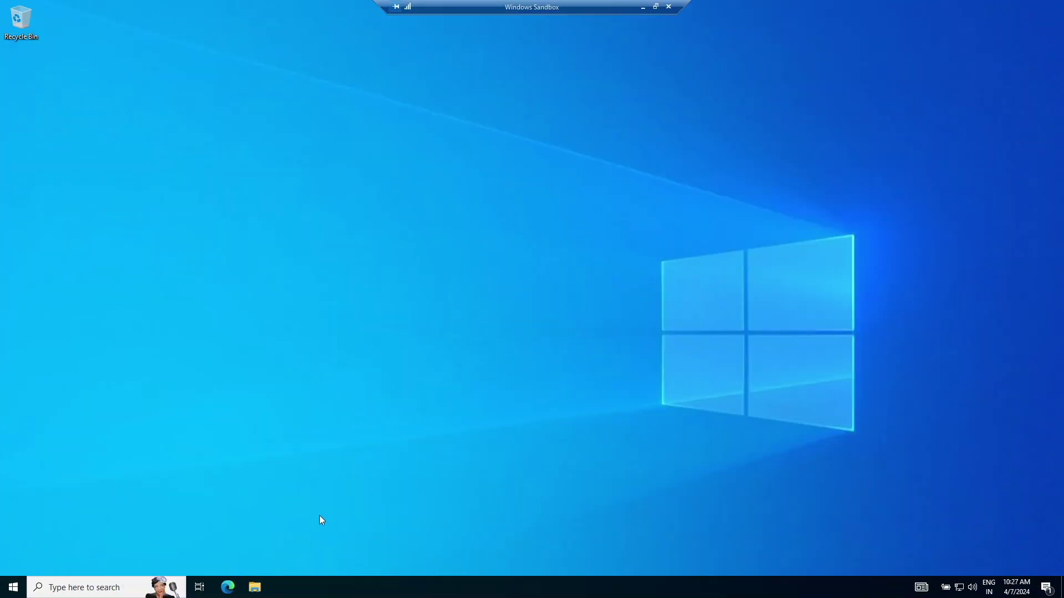
# Launch Edge maximized and search Bing for 'java 1.8 download' from the address bar
pyautogui.click(236, 586)
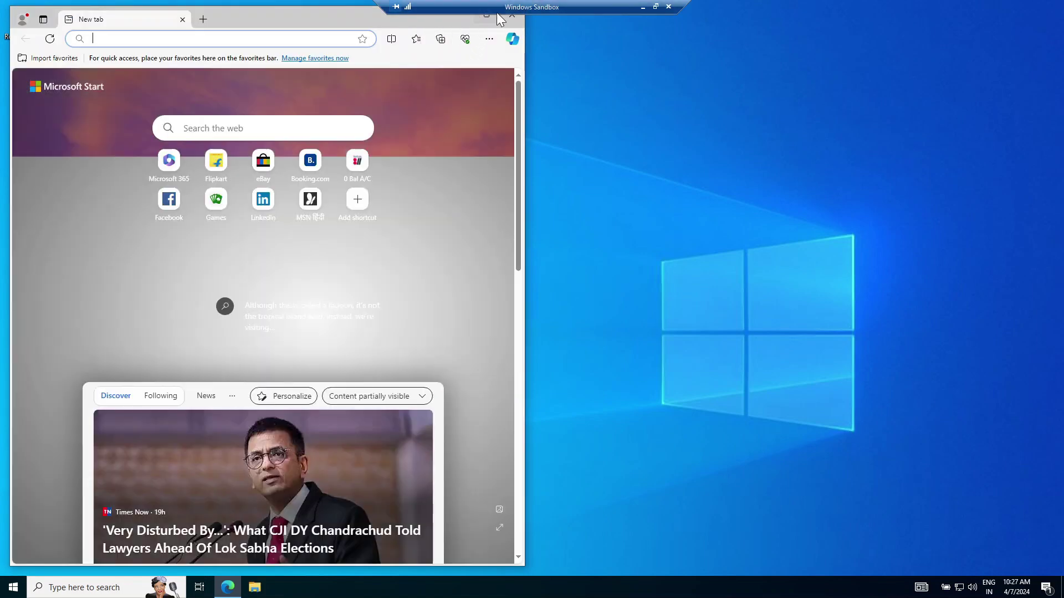
pyautogui.click(488, 17)
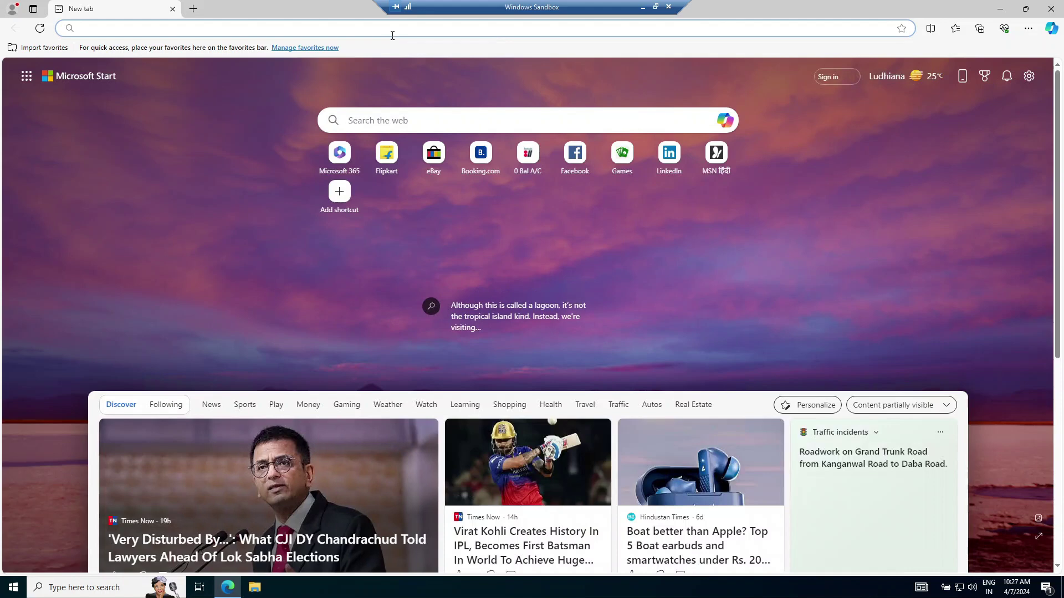
pyautogui.click(393, 33)
pyautogui.write('java')
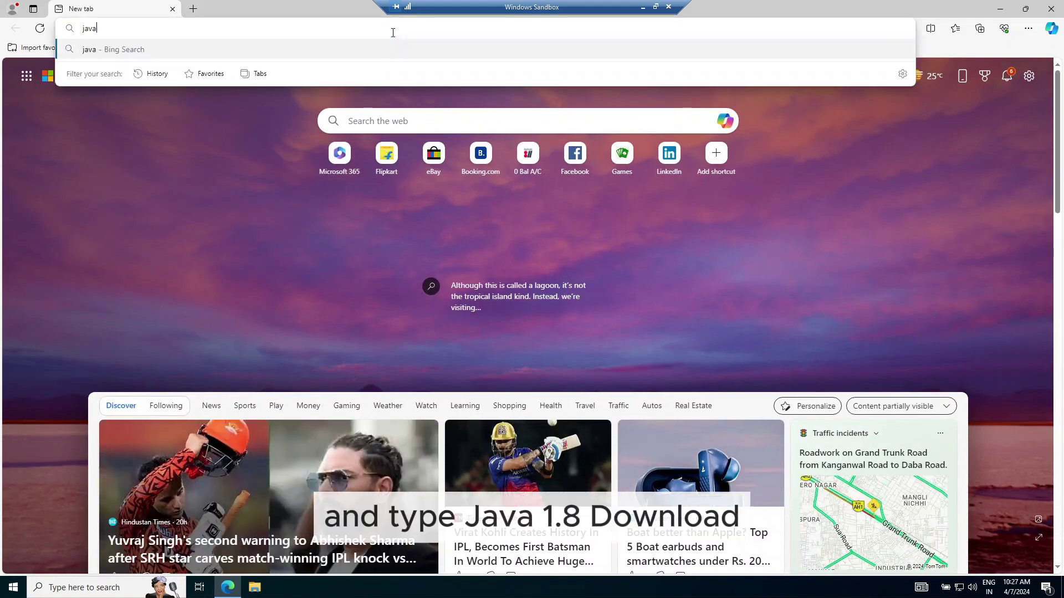
pyautogui.write(' 1.8')
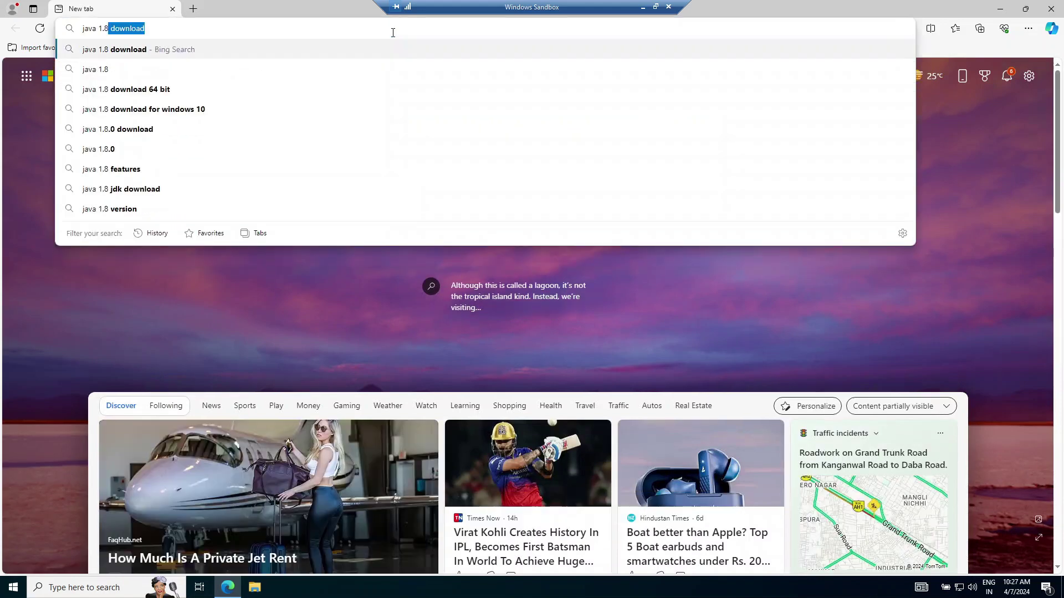
pyautogui.press('Right')
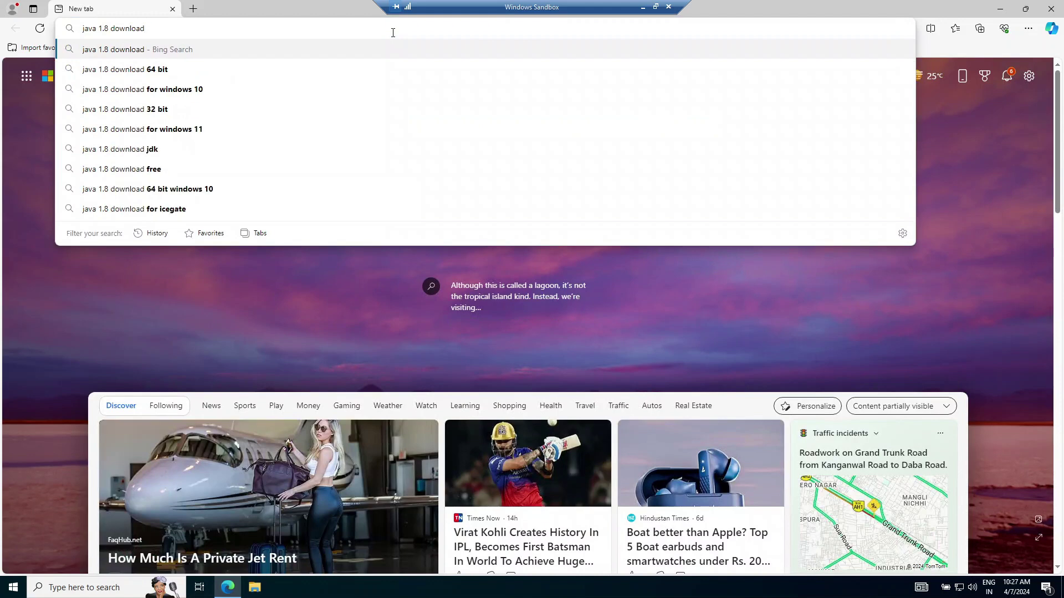
pyautogui.press('Return')
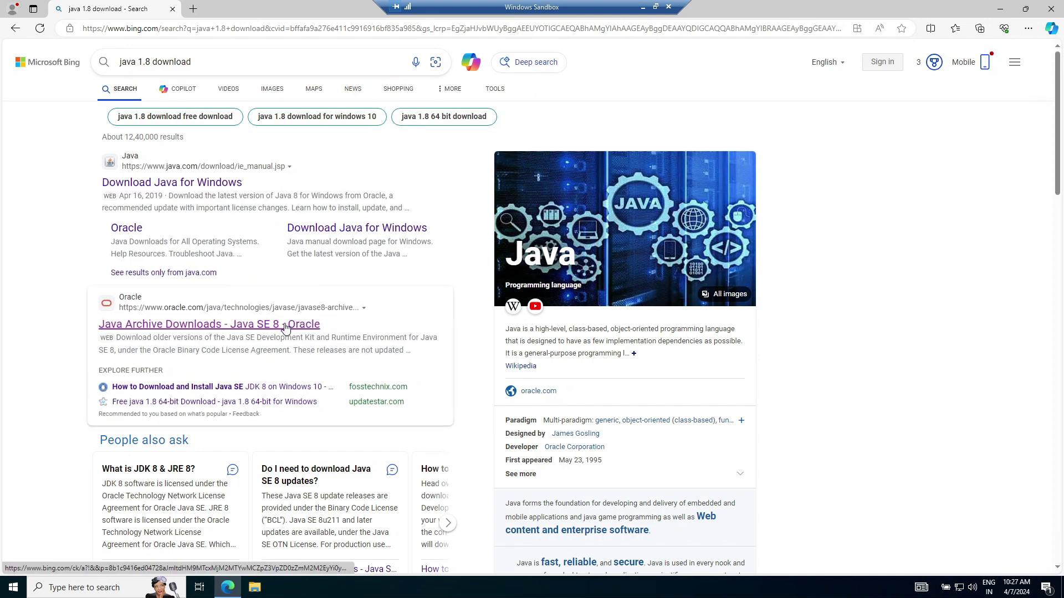
# Open the first java.com result in a new tab and download the Java 8 Update 401 installer
pyautogui.scroll(-5, 286, 328)
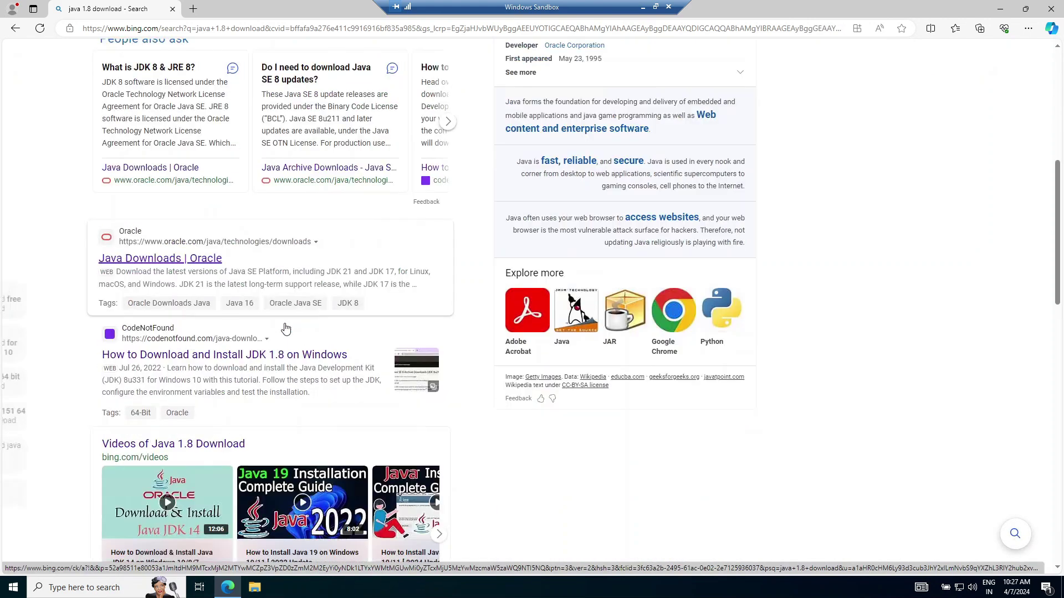
pyautogui.scroll(6, 286, 328)
pyautogui.rightClick(175, 173)
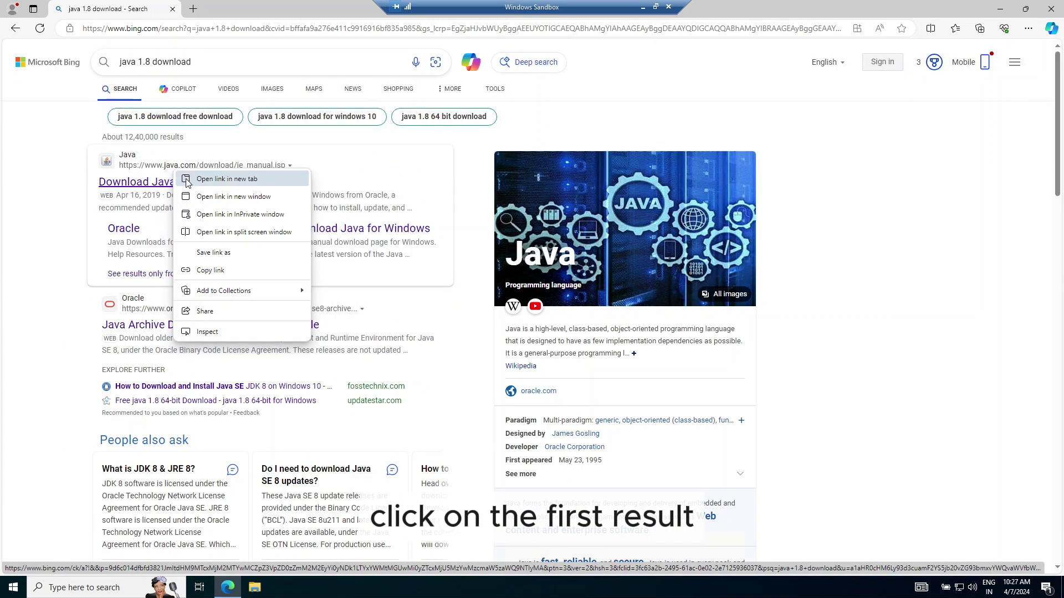
pyautogui.click(222, 181)
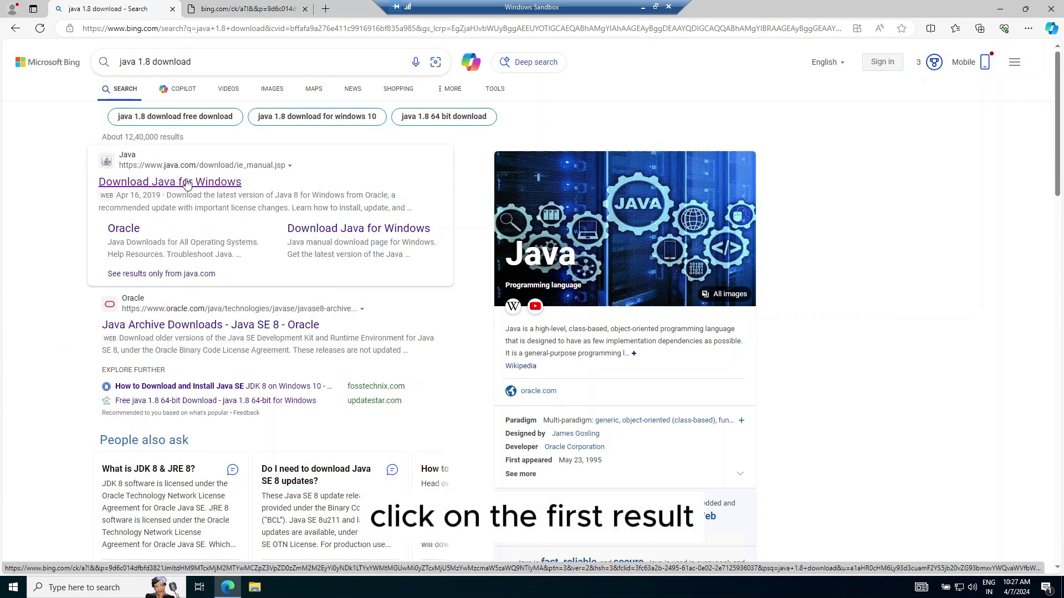
pyautogui.click(239, 15)
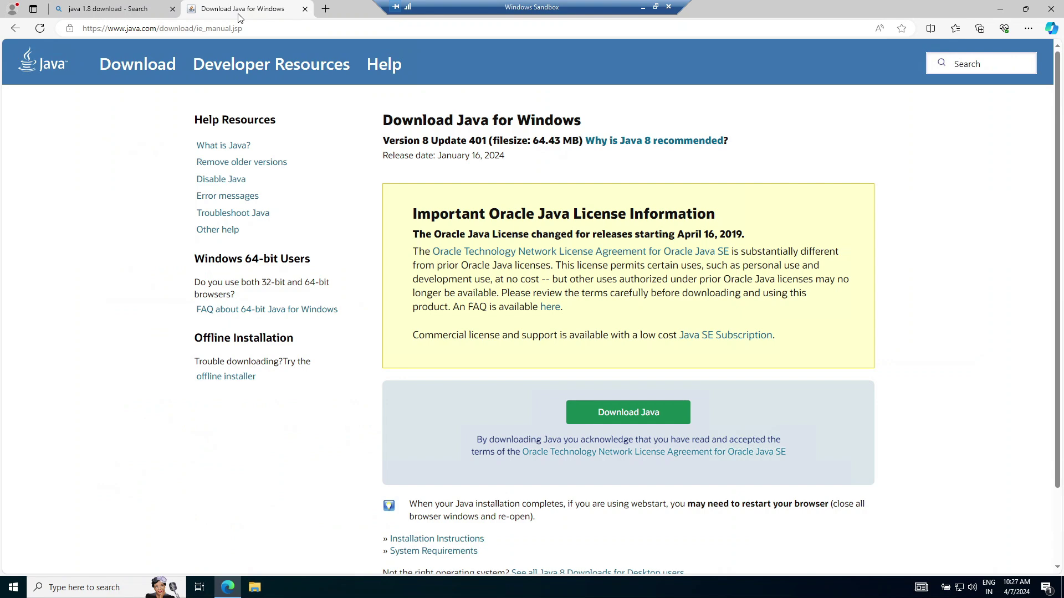
pyautogui.scroll(-2, 442, 302)
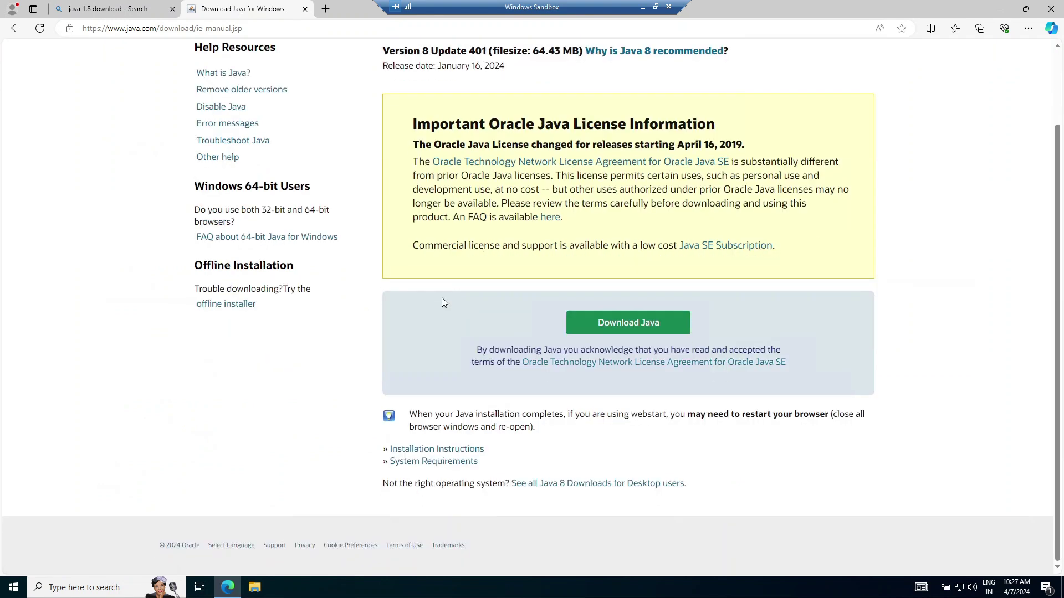
pyautogui.scroll(2, 441, 297)
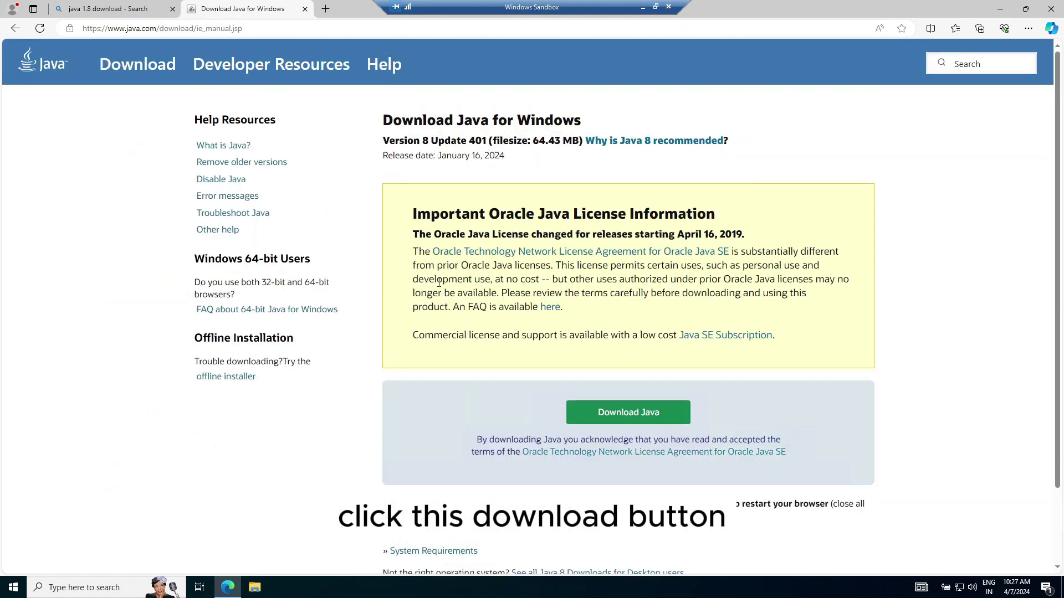
pyautogui.click(582, 423)
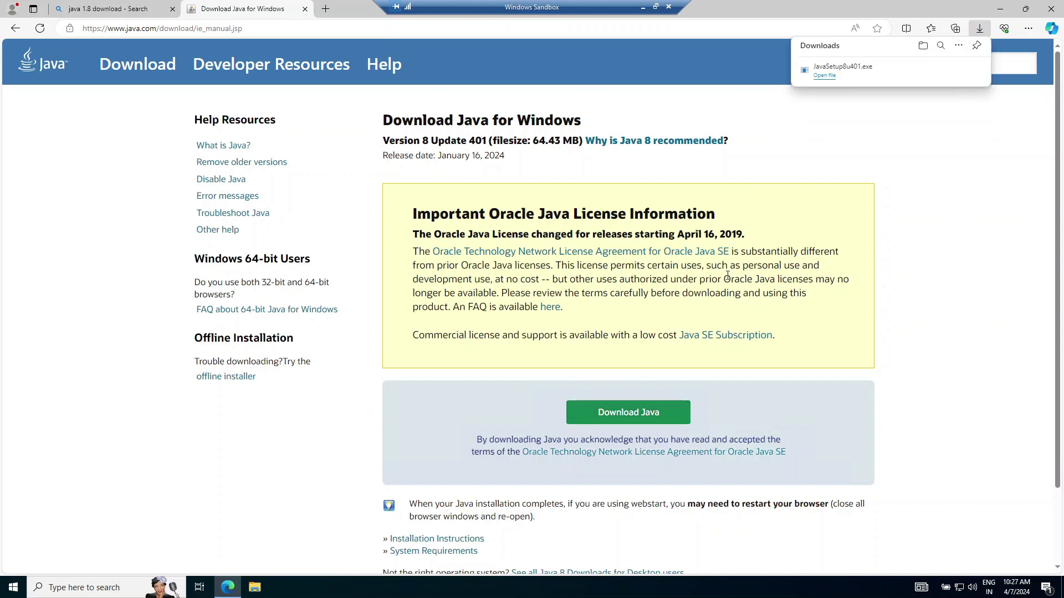
# Run JavaSetup8u401.exe from the Downloads panel and install Java 8 Update 401
pyautogui.click(865, 72)
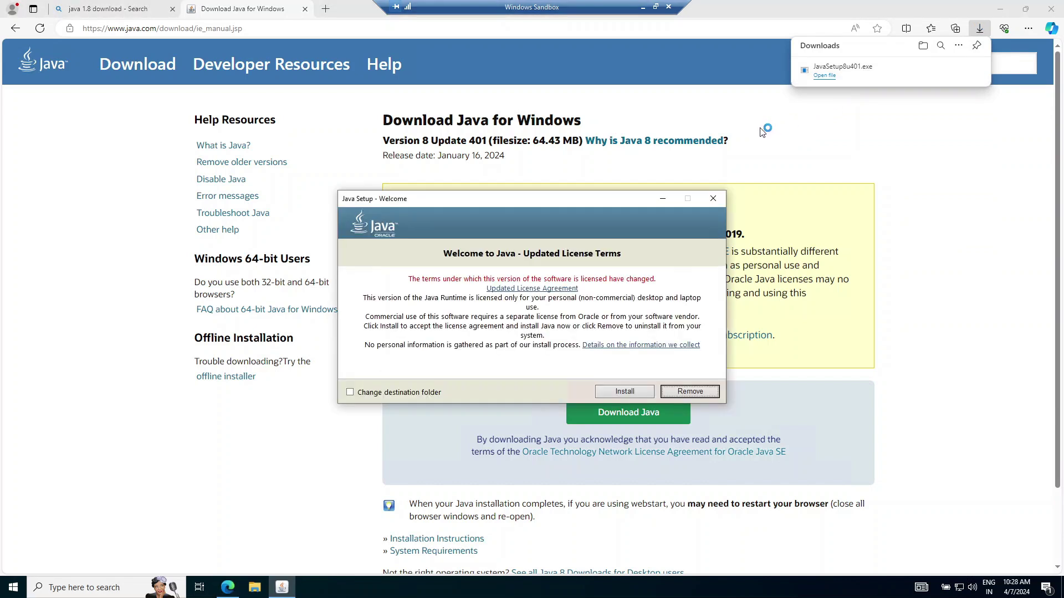
pyautogui.click(631, 390)
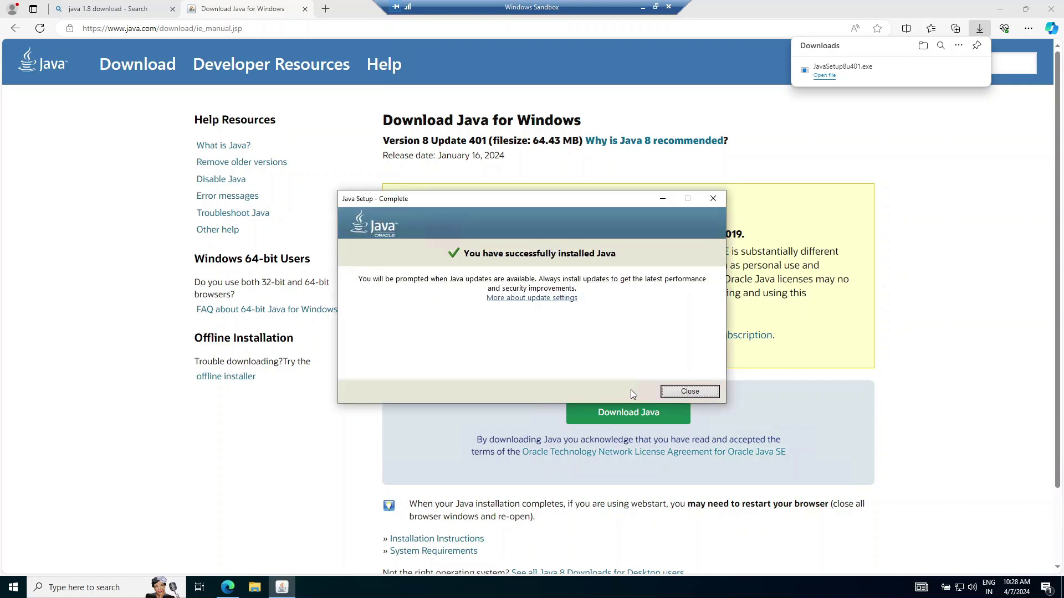
# Close the finished Java installer and open Environment Variables via the 'edit sys' Windows search
pyautogui.click(669, 391)
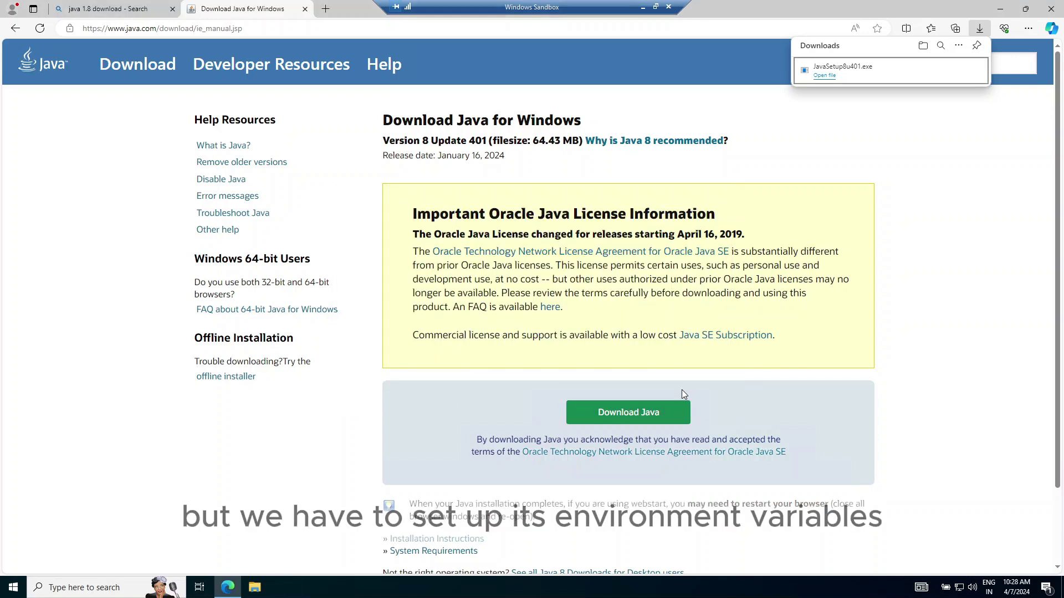
pyautogui.click(85, 587)
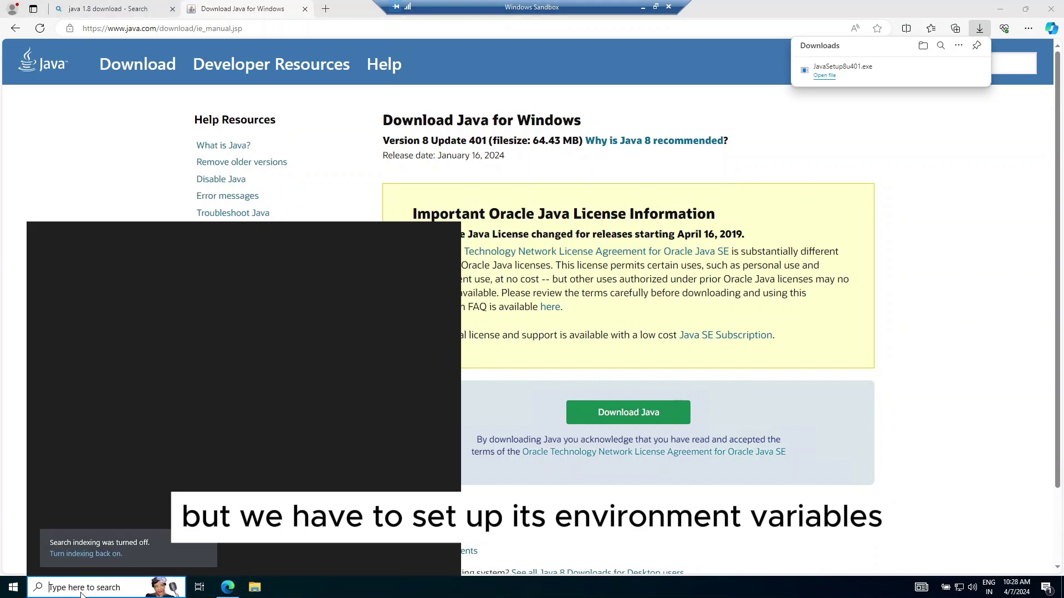
pyautogui.write('edi')
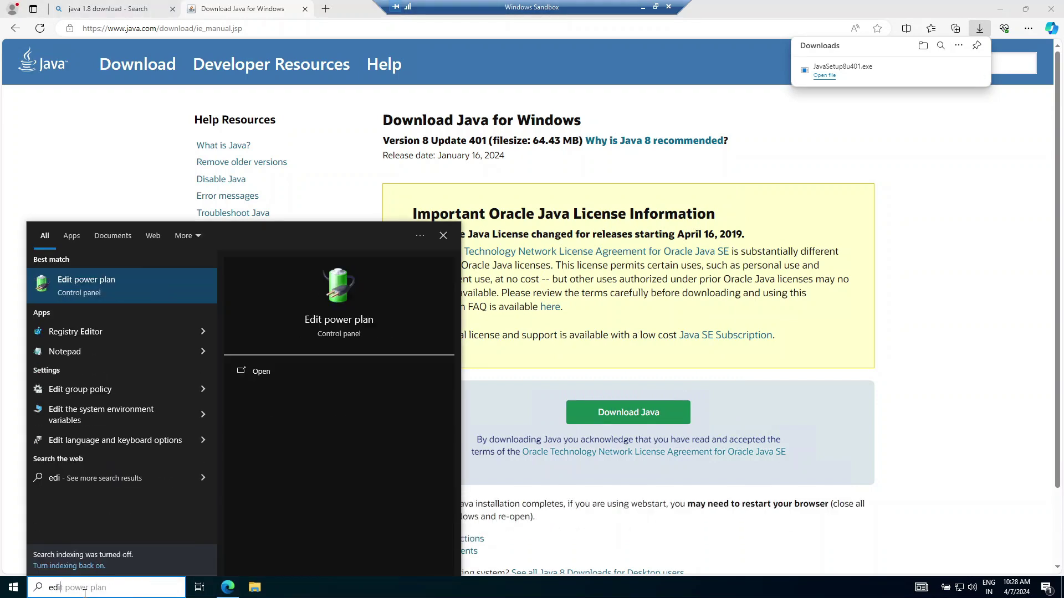
pyautogui.write('t system')
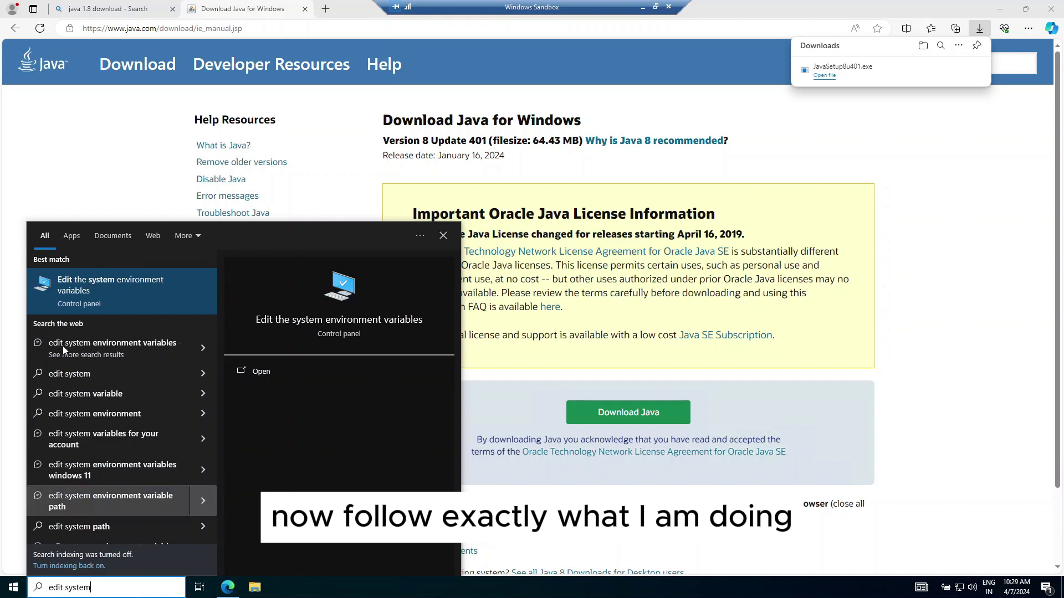
pyautogui.click(106, 304)
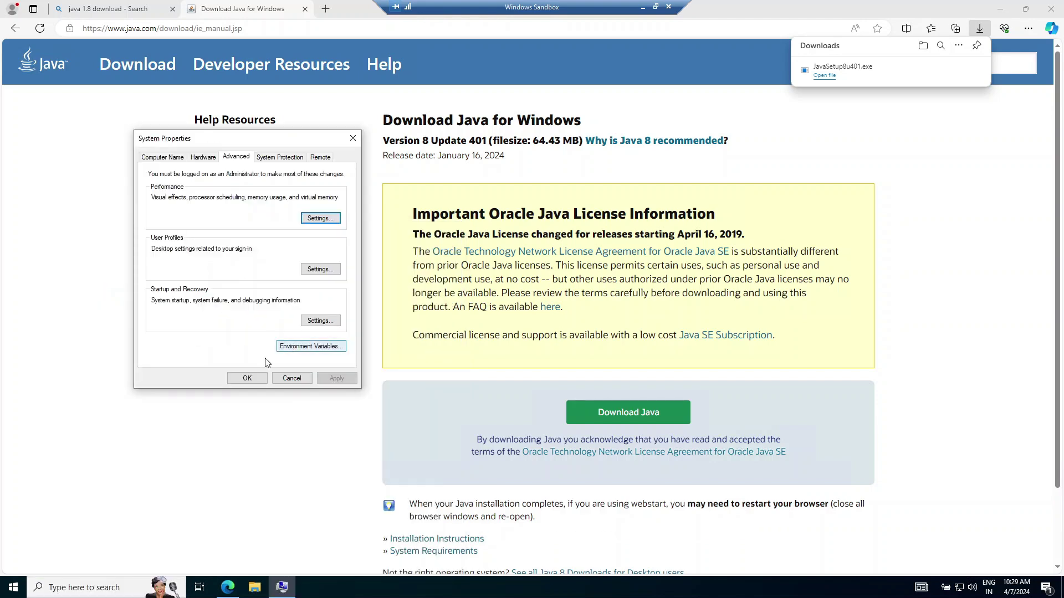
pyautogui.click(299, 347)
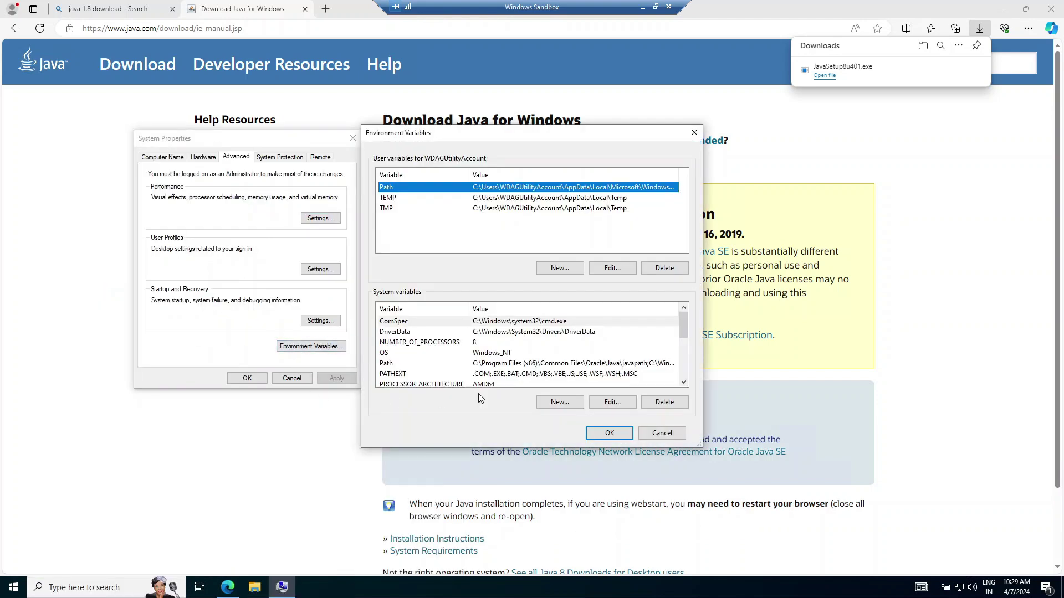
# Navigate File Explorer to C:\Program Files (x86)\Java\jre-1.8 and reveal its full path
pyautogui.click(254, 587)
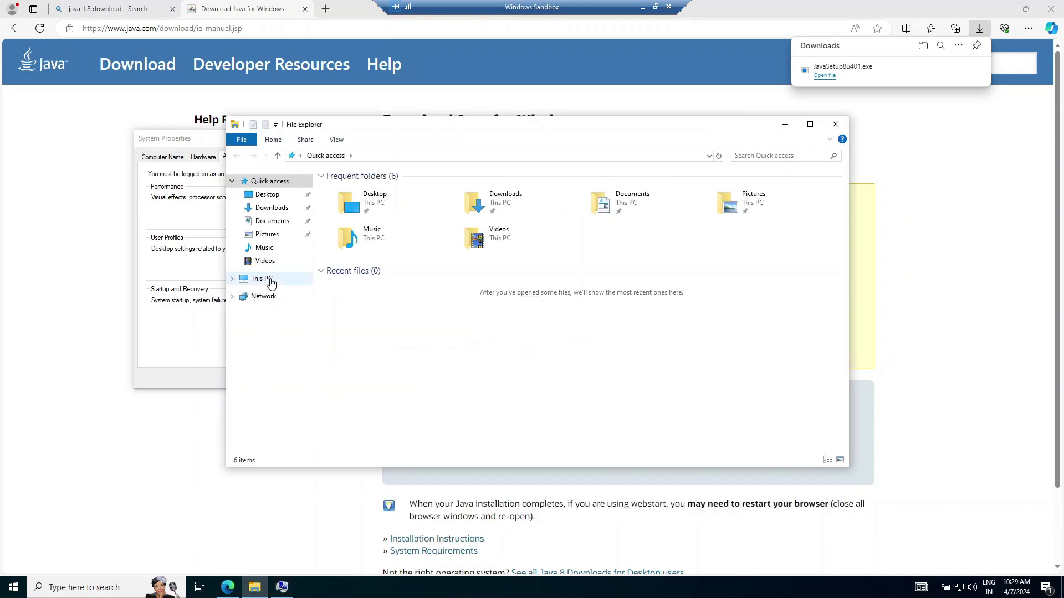
pyautogui.click(271, 281)
pyautogui.click(390, 319)
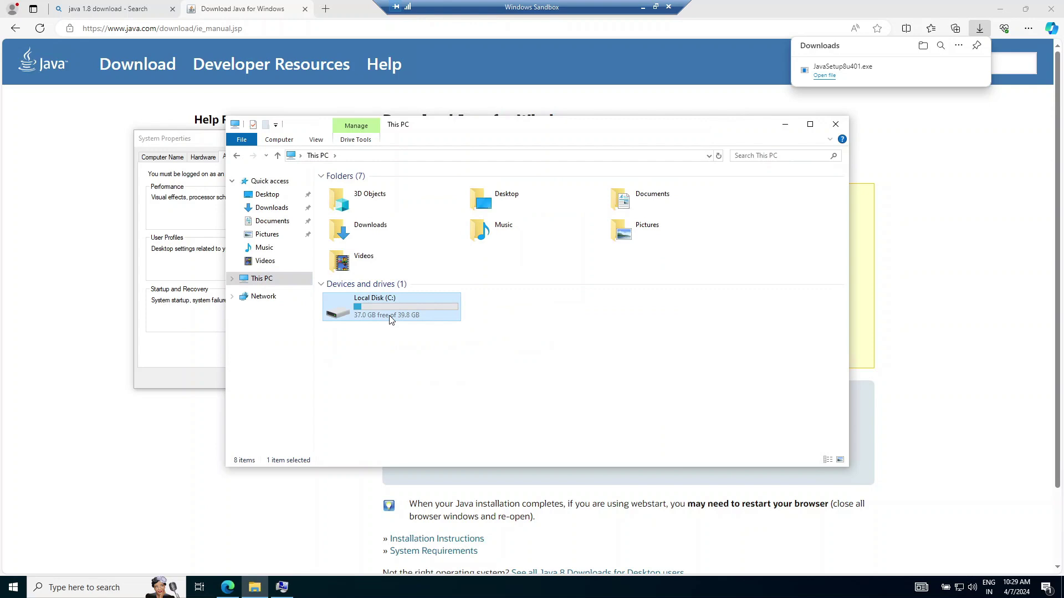
pyautogui.doubleClick(390, 319)
pyautogui.click(377, 187)
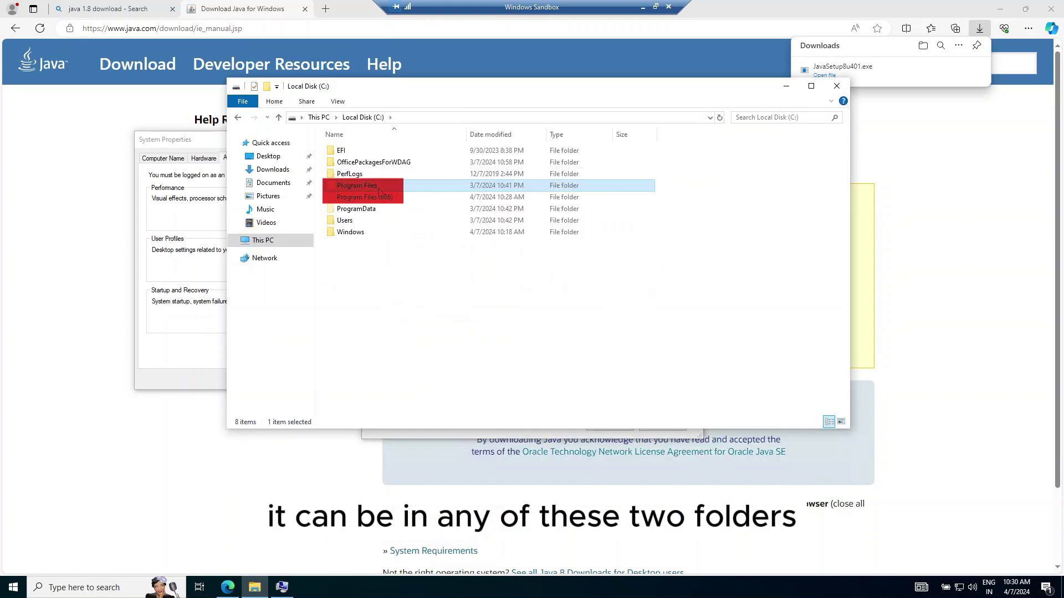
pyautogui.doubleClick(382, 198)
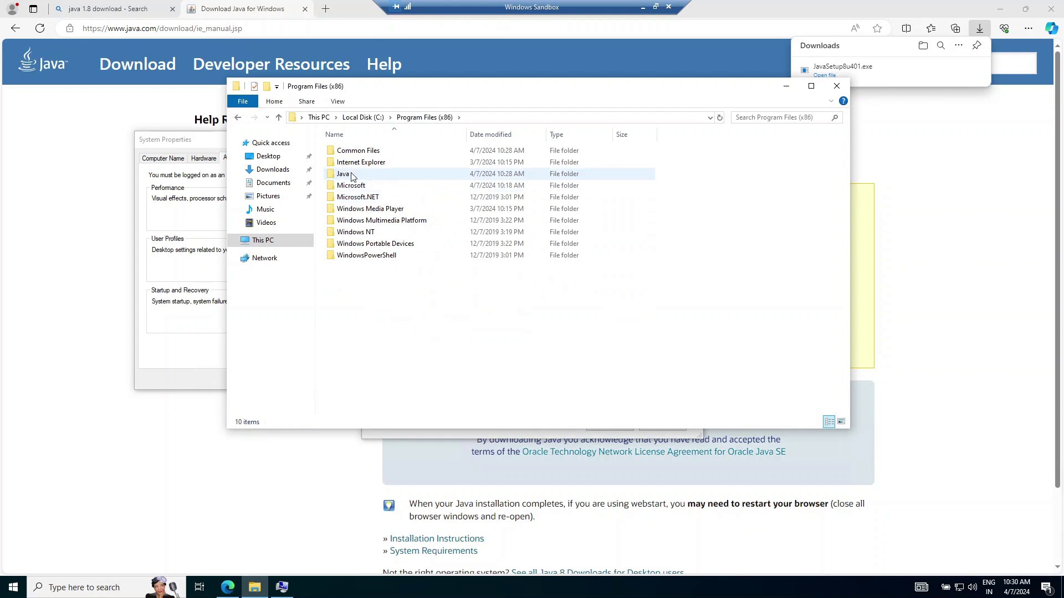
pyautogui.doubleClick(344, 174)
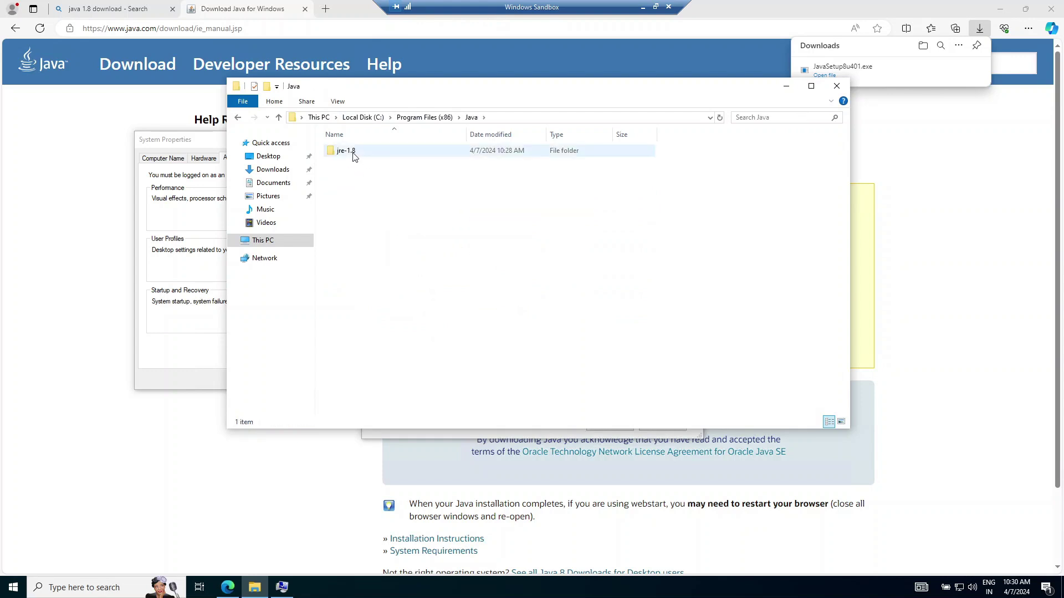
pyautogui.doubleClick(353, 154)
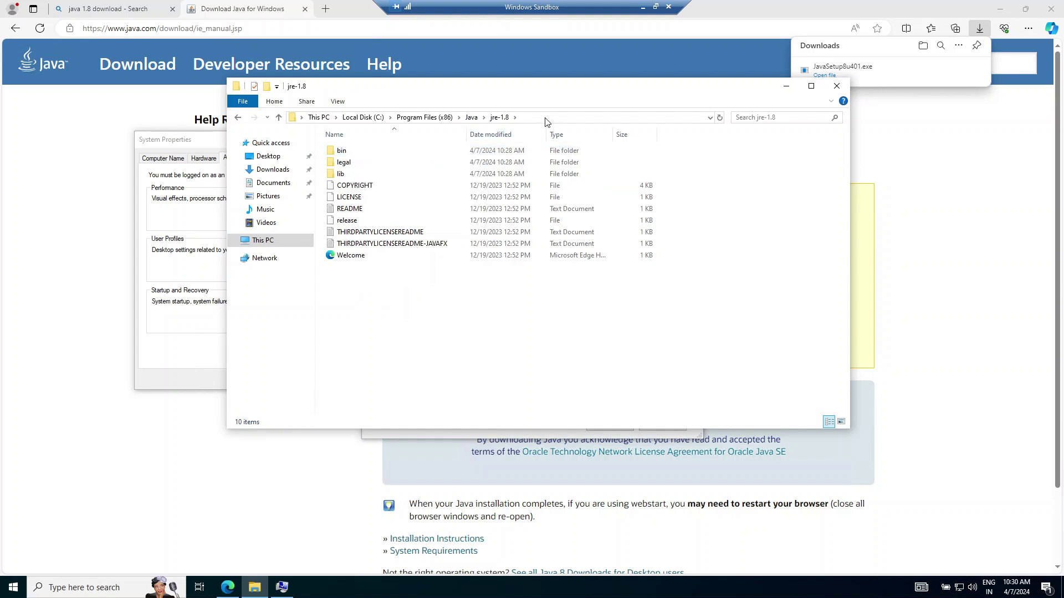
pyautogui.click(546, 118)
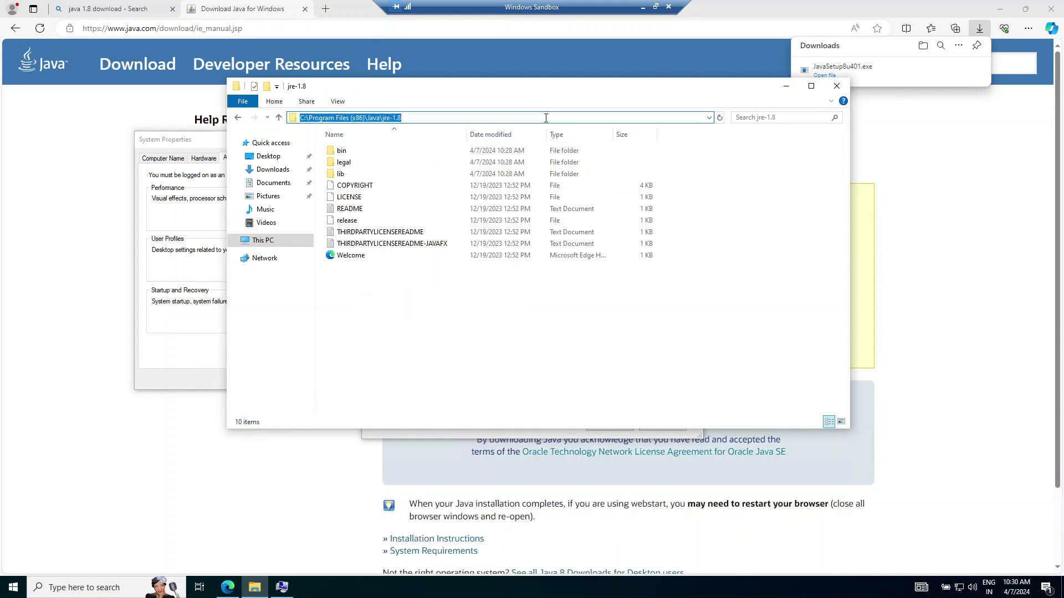
# Copy the jre-1.8 path and create system variable JAVA_HOME = C:\Program Files (x86)\Java\jre-1.8
pyautogui.rightClick(390, 119)
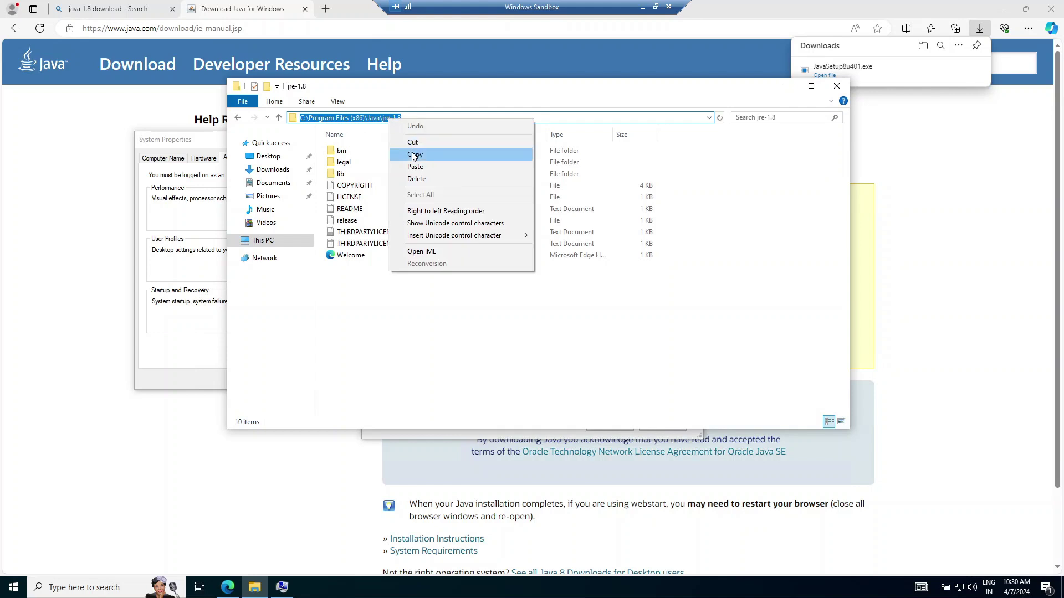
pyautogui.click(418, 150)
pyautogui.click(297, 574)
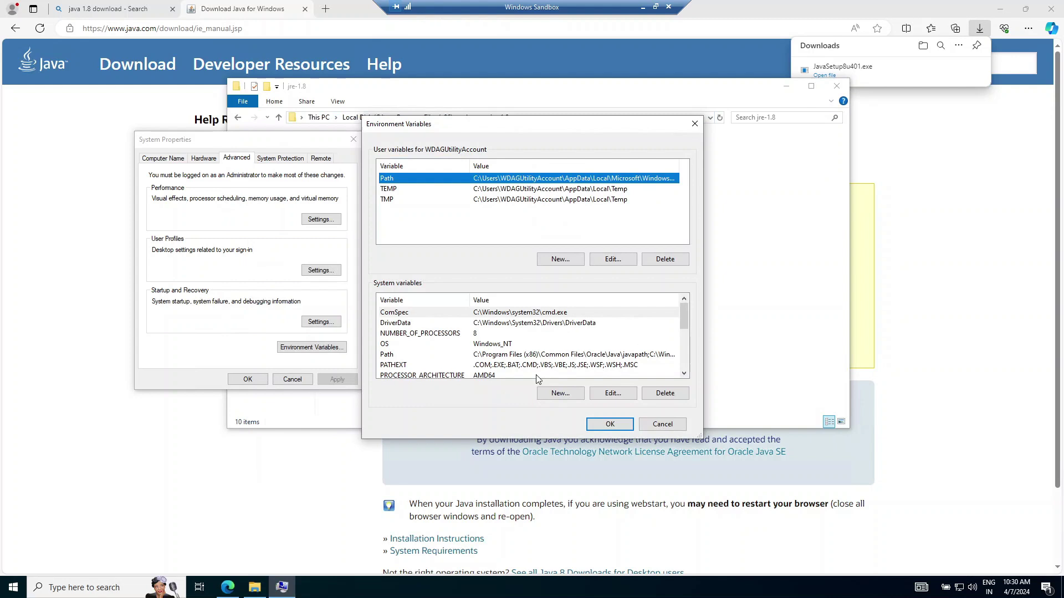
pyautogui.click(581, 398)
pyautogui.write('J')
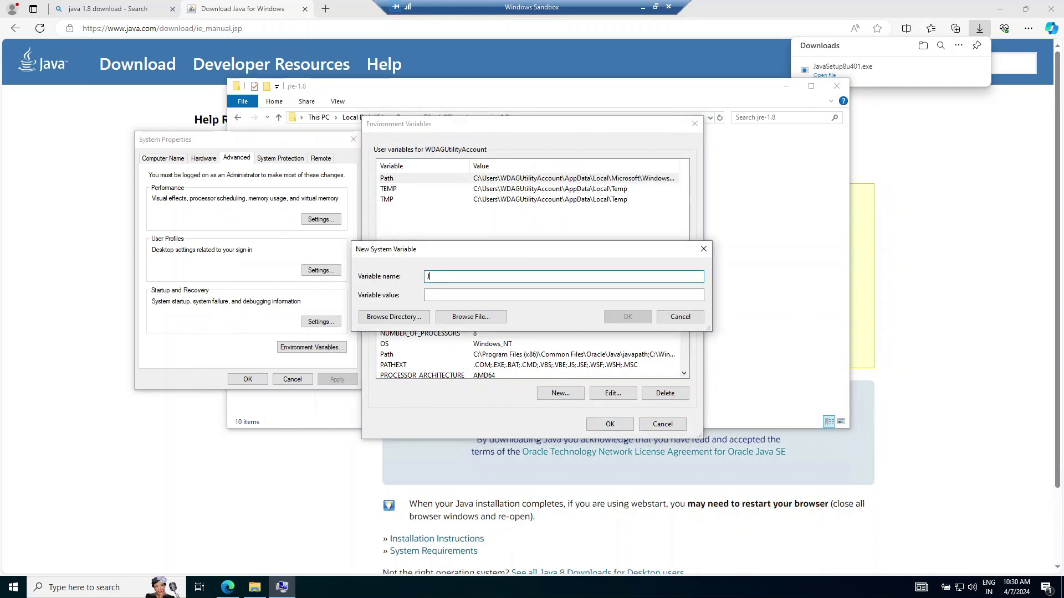
pyautogui.write('AVA_HOME')
pyautogui.click(546, 295)
pyautogui.hotkey('ctrl', 'v')
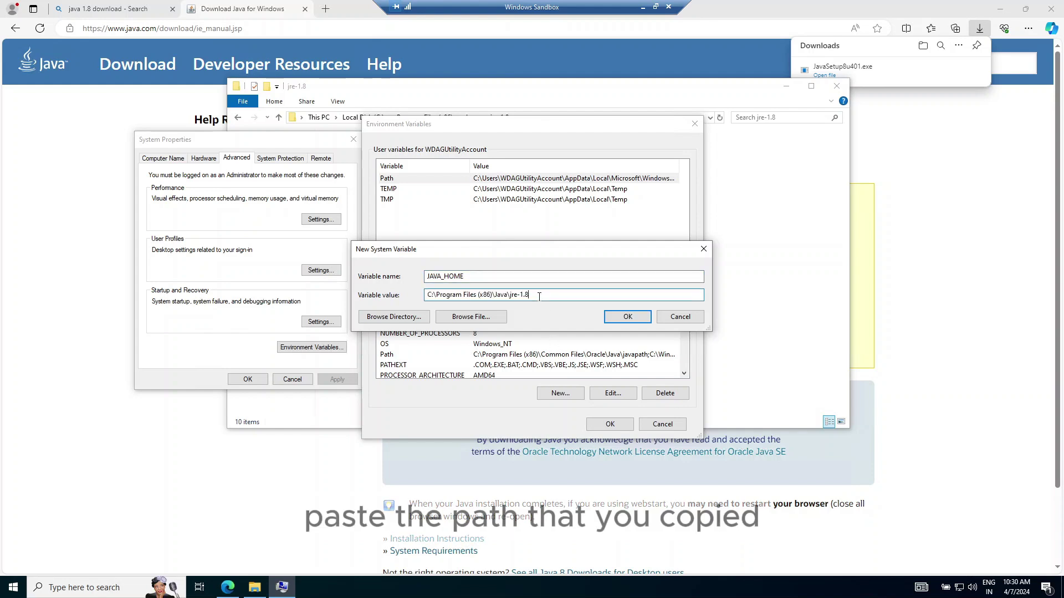
pyautogui.click(621, 320)
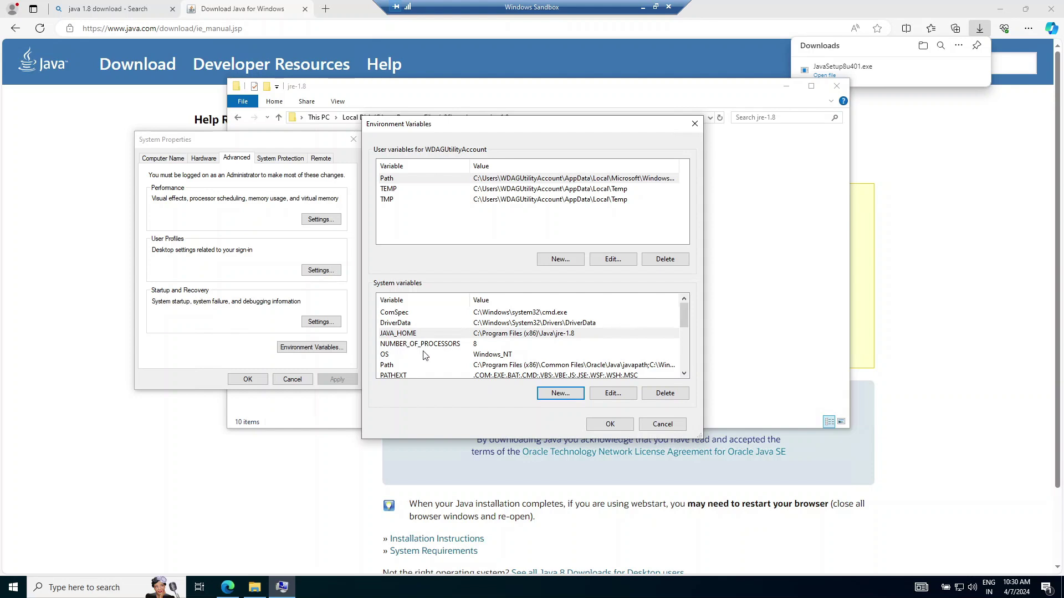
# Add C:\Program Files (x86)\Java\jre-1.8\bin as a new entry in the system Path
pyautogui.doubleClick(423, 365)
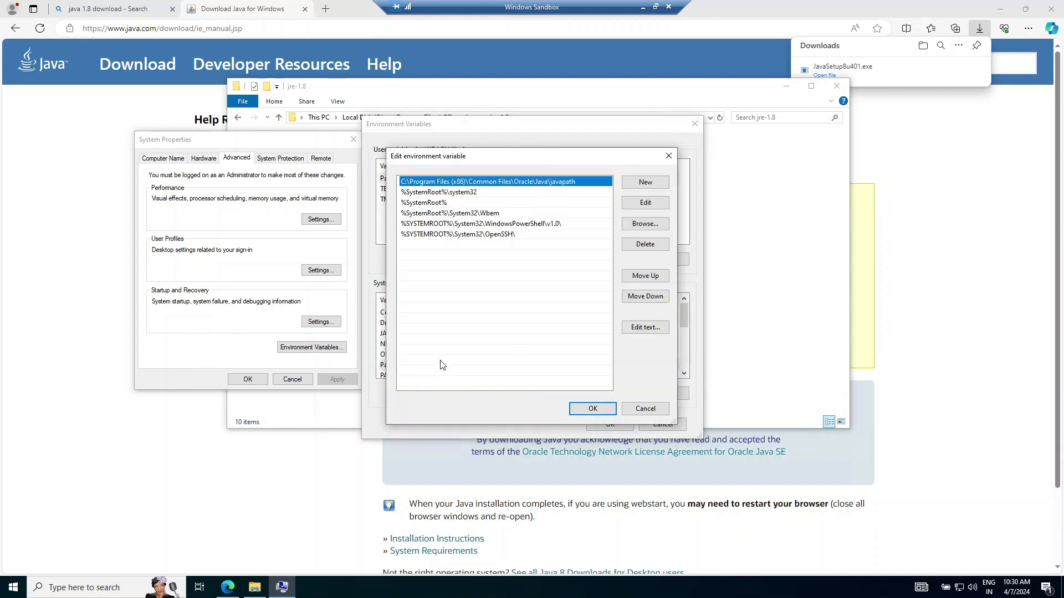
pyautogui.click(643, 182)
pyautogui.hotkey('ctrl', 'v')
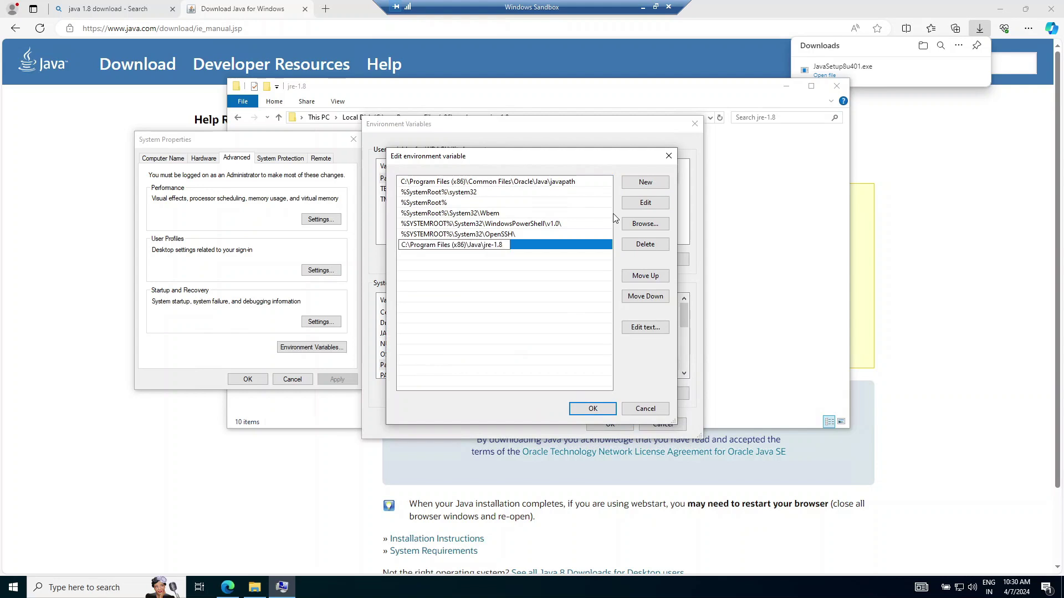
pyautogui.write('\x08in')
pyautogui.press('Return')
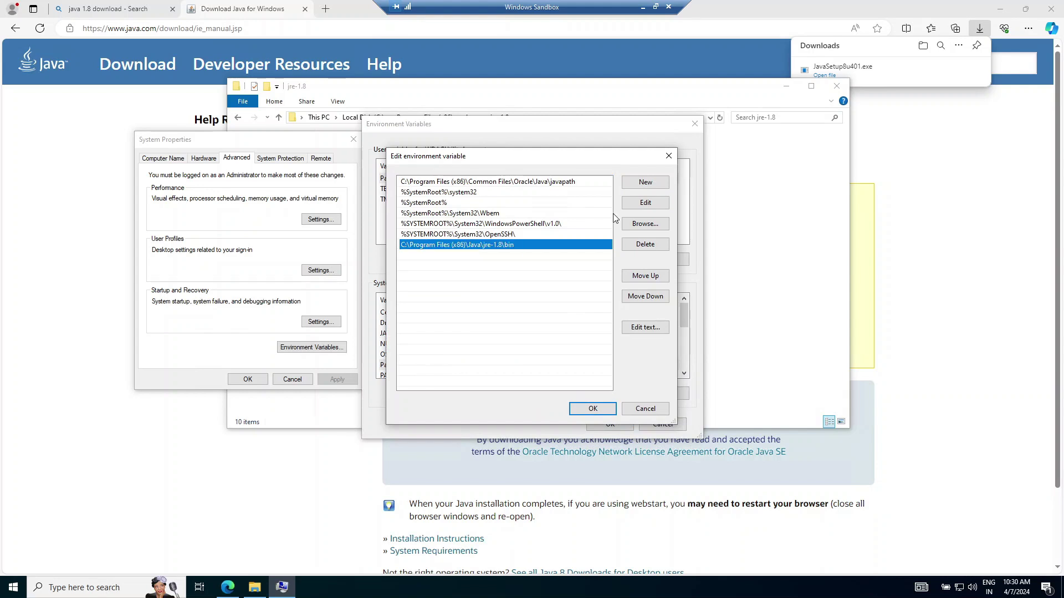
# Move the Java bin entry to the top of Path and confirm all environment variable dialogs
pyautogui.click(639, 276)
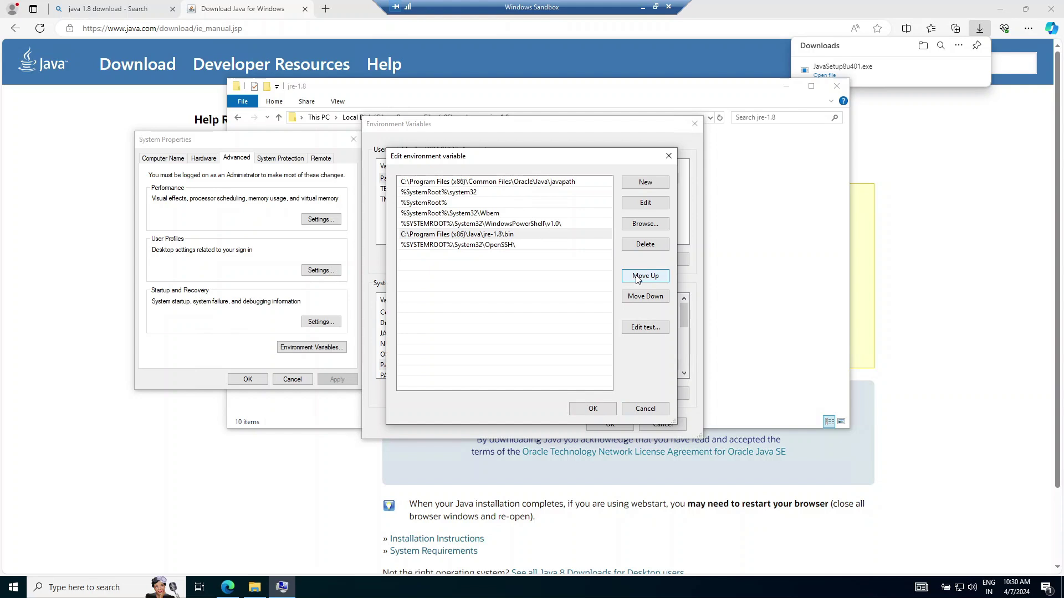
pyautogui.click(639, 276)
pyautogui.click(638, 276)
pyautogui.click(639, 276)
pyautogui.click(638, 276)
pyautogui.click(639, 276)
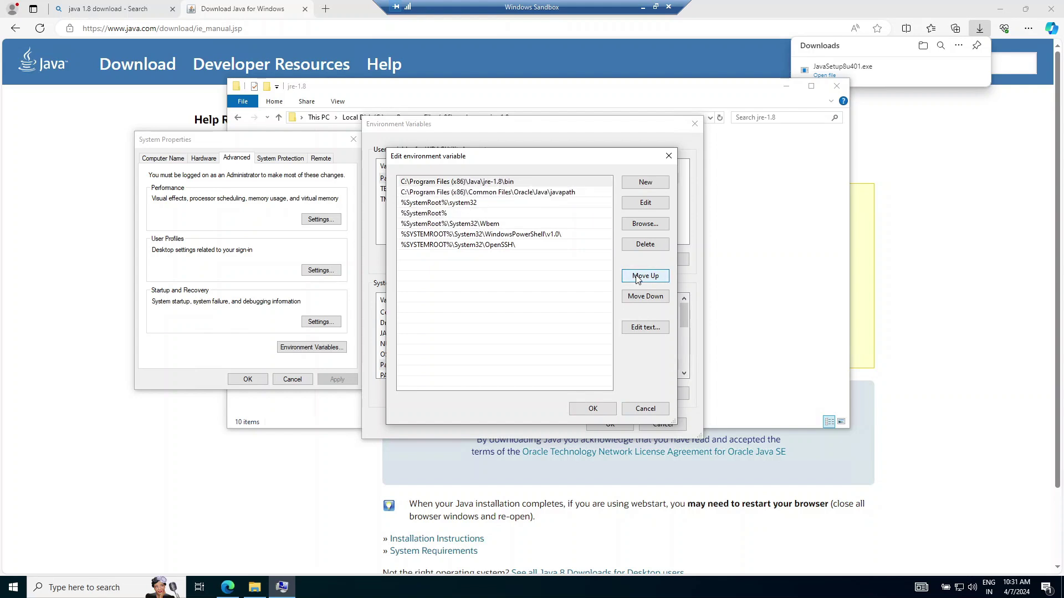
pyautogui.click(592, 409)
pyautogui.click(608, 423)
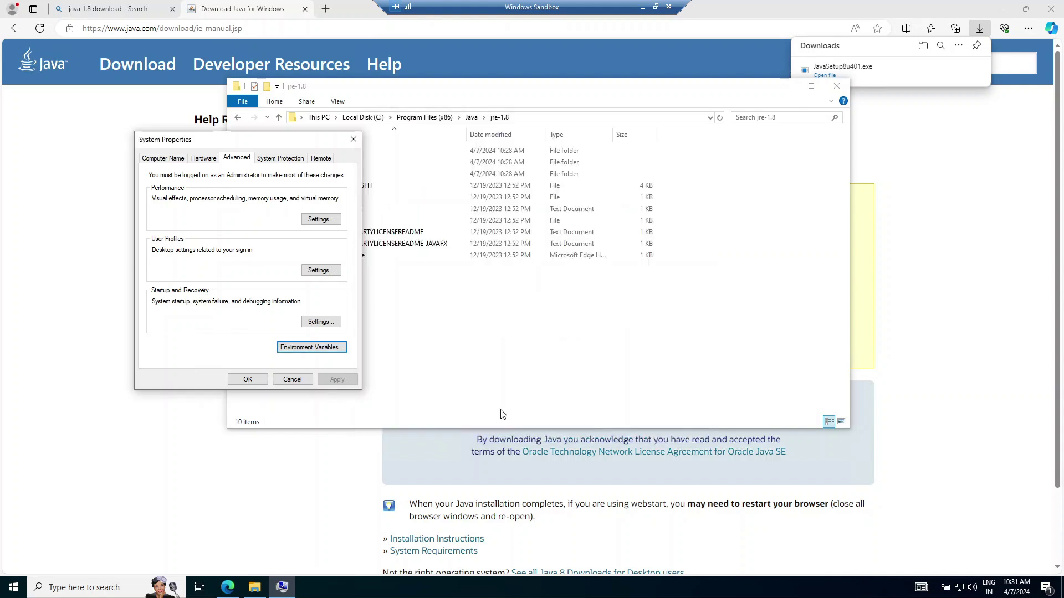
pyautogui.click(255, 381)
# Open Command Prompt as administrator, confirm Java reports version 1.8.0_401, and close it
pyautogui.click(100, 587)
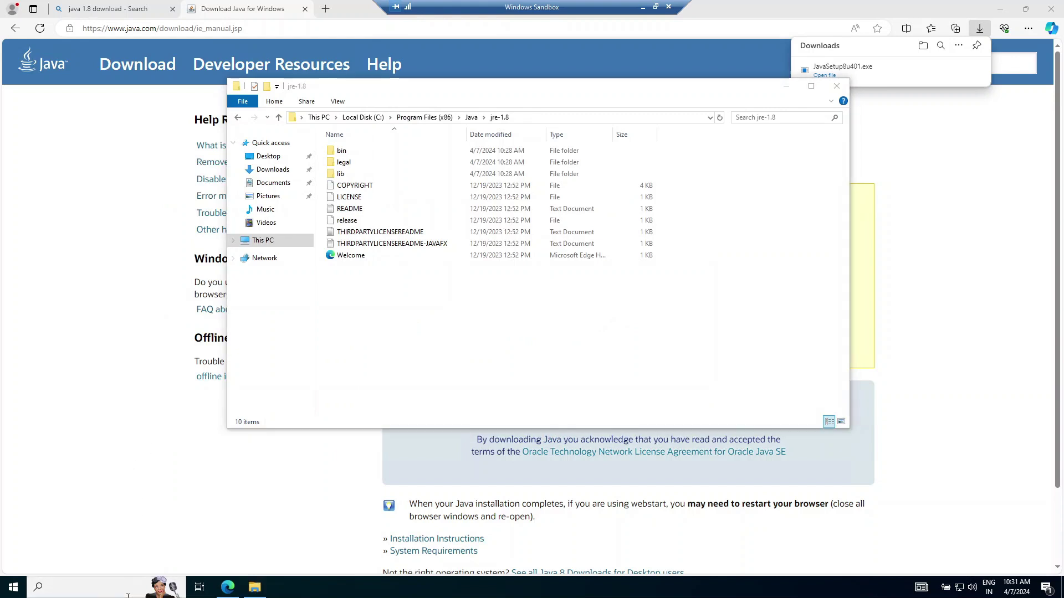
pyautogui.write('cmd')
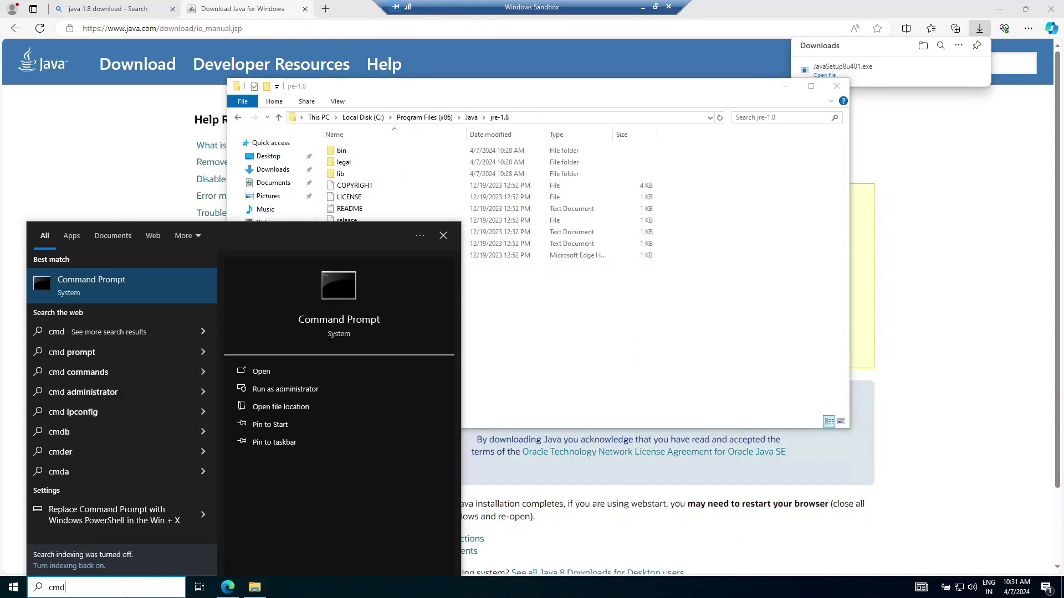
pyautogui.hotkey('ctrl', 'shift', 'Return')
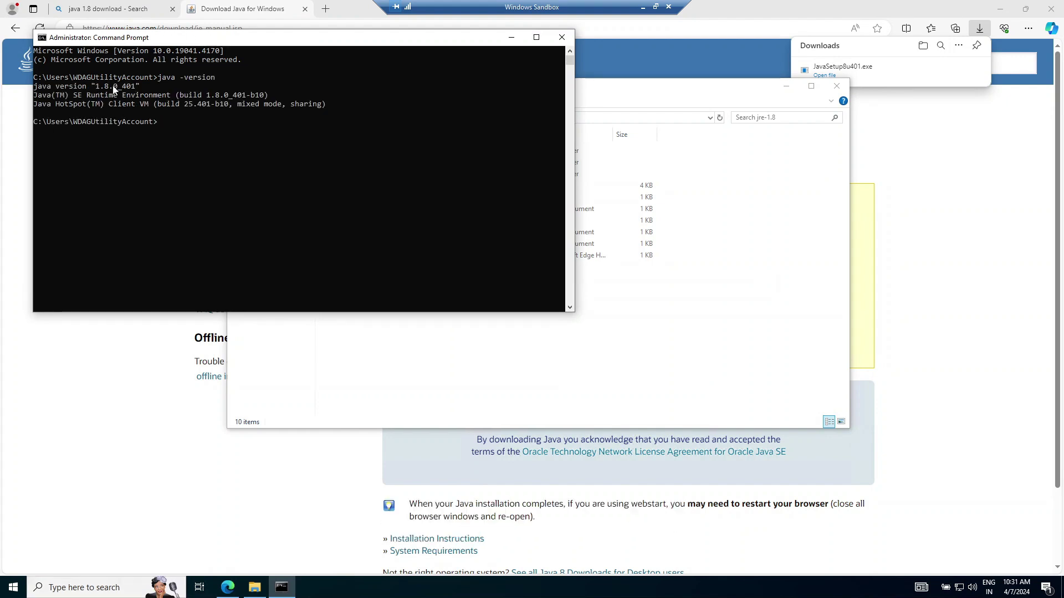
pyautogui.click(566, 44)
# Back in Edge, search Bing for 'Rush CLI github' from the address bar
pyautogui.click(122, 19)
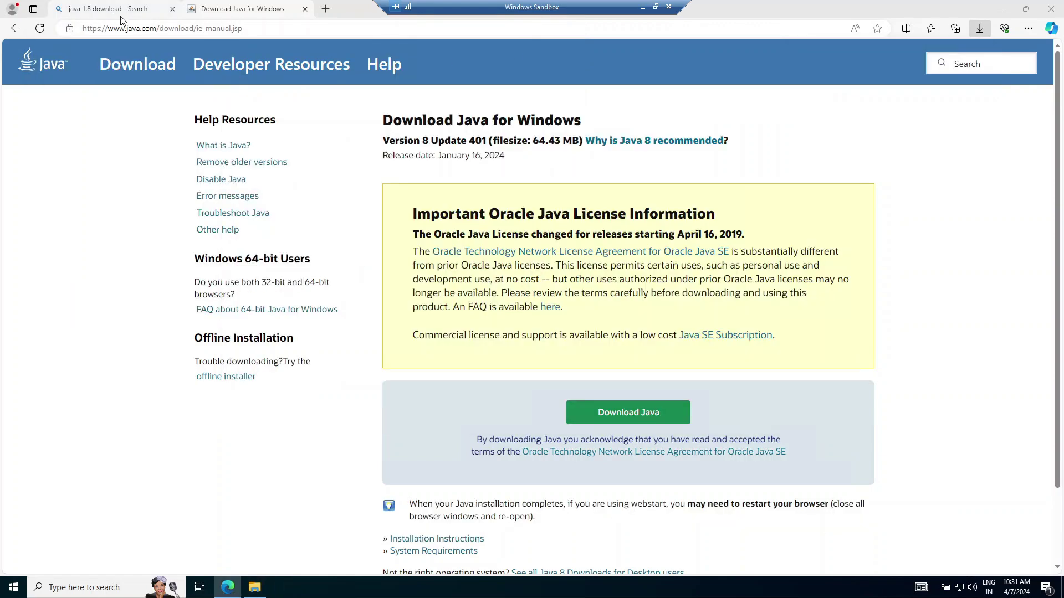
pyautogui.click(122, 19)
pyautogui.click(147, 28)
pyautogui.write('Ru')
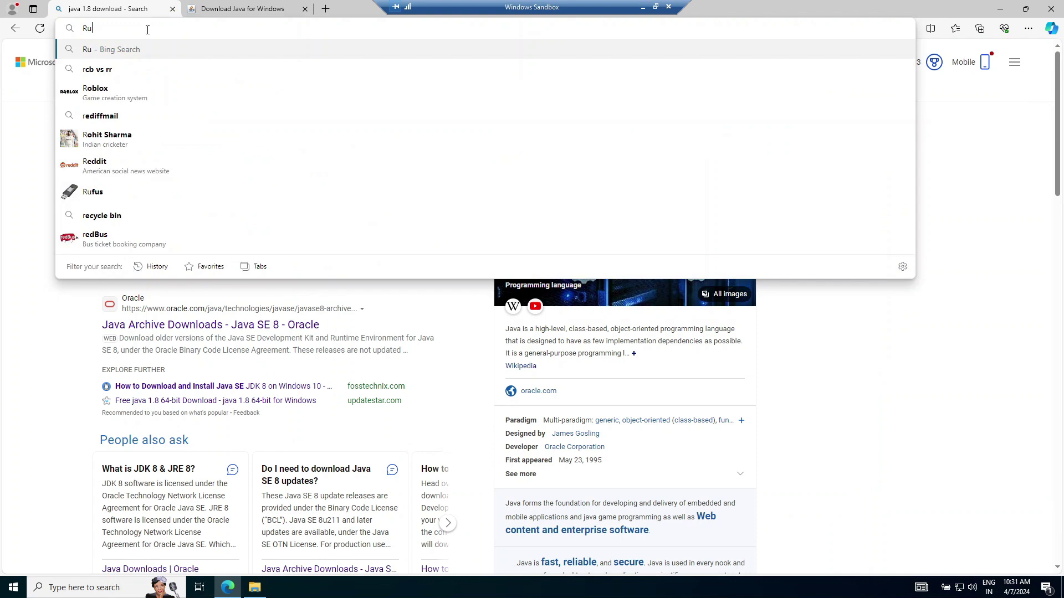
pyautogui.write('sh CLI g')
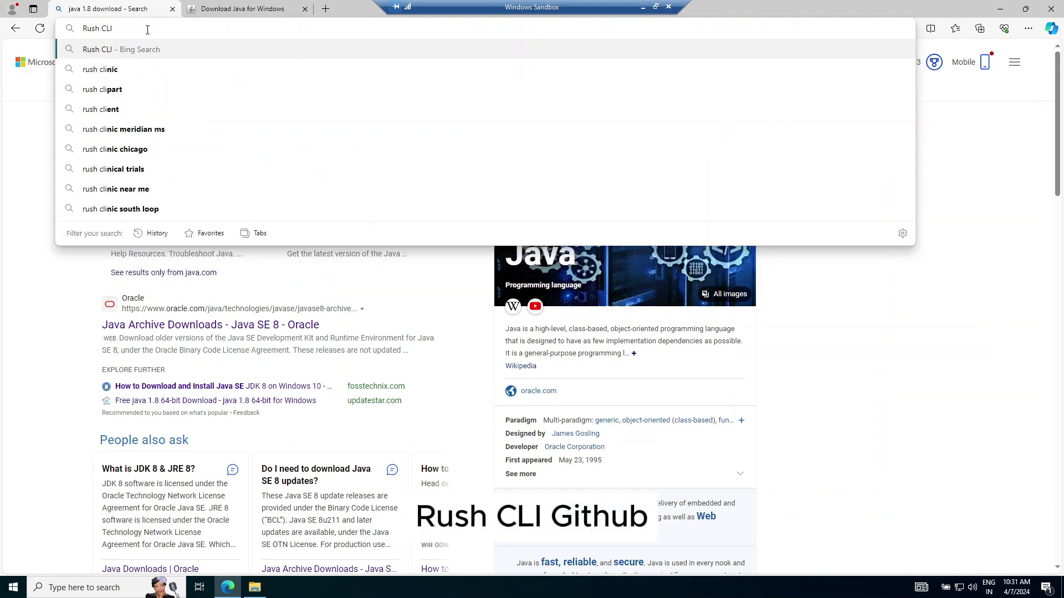
pyautogui.press('Return')
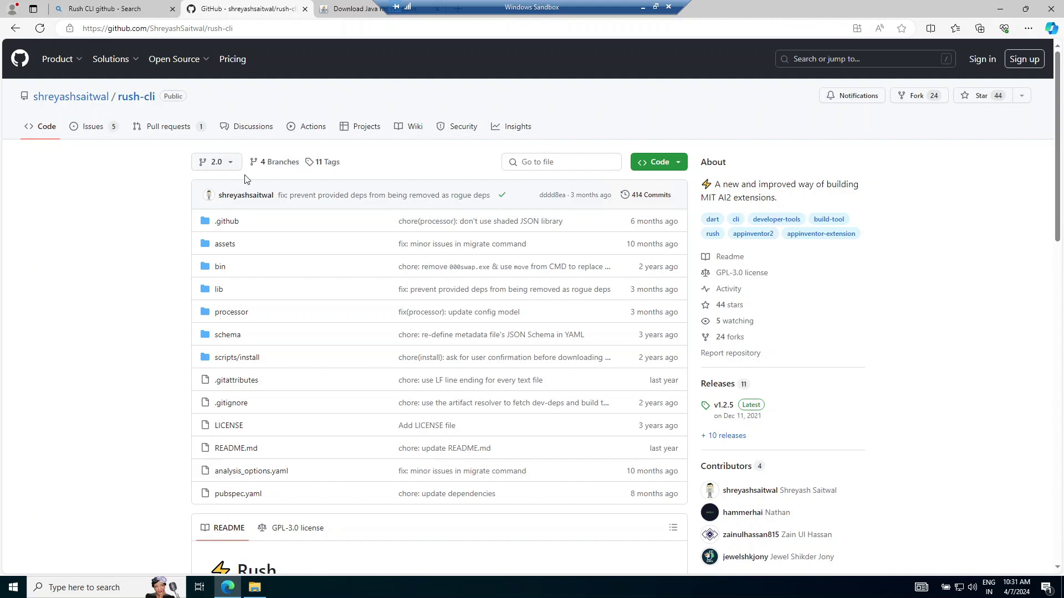
pyautogui.scroll(-10, 245, 178)
pyautogui.scroll(-2, 247, 178)
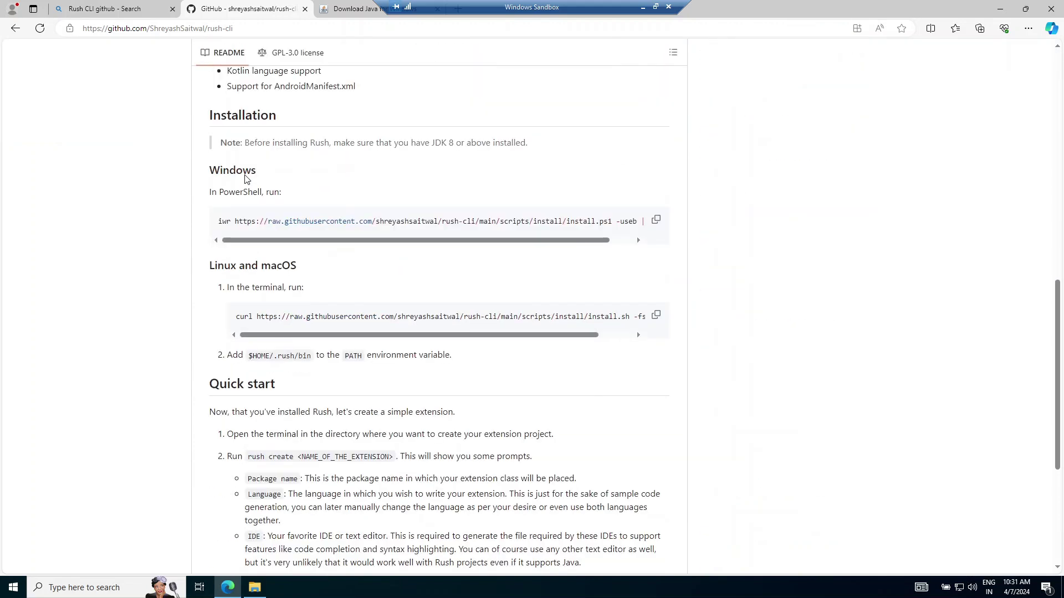
pyautogui.scroll(12, 247, 179)
# Open the rush-cli wiki's PowerShell installation instructions and copy the Tls12 command
pyautogui.click(410, 127)
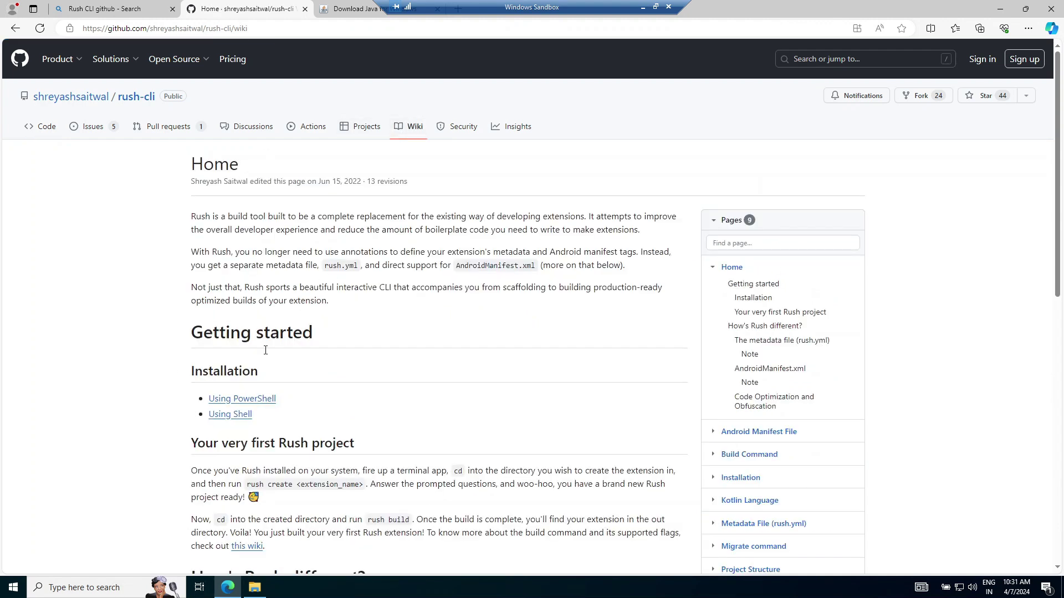
pyautogui.click(258, 399)
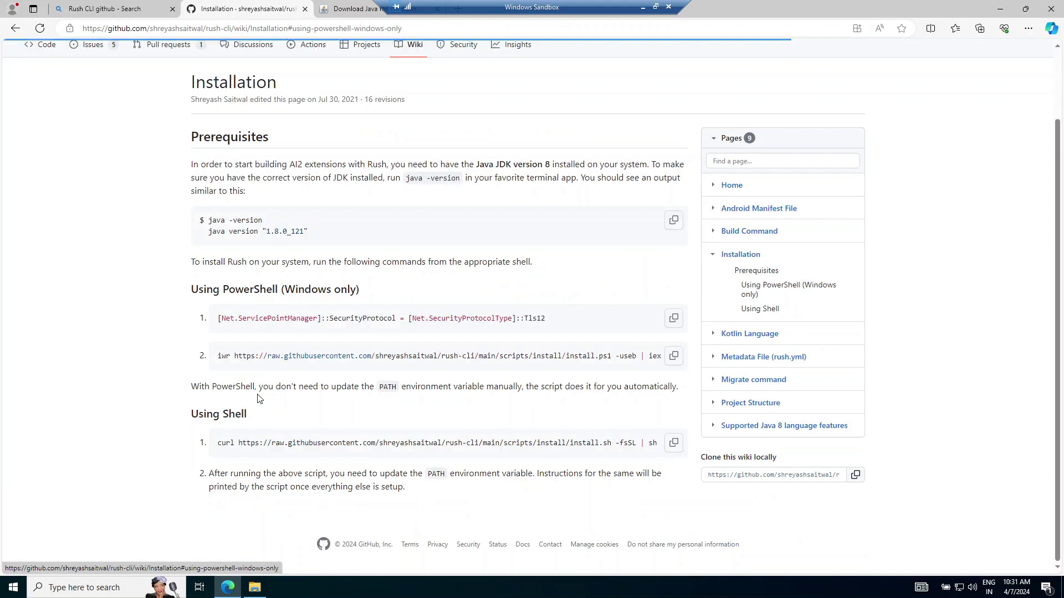
pyautogui.click(674, 320)
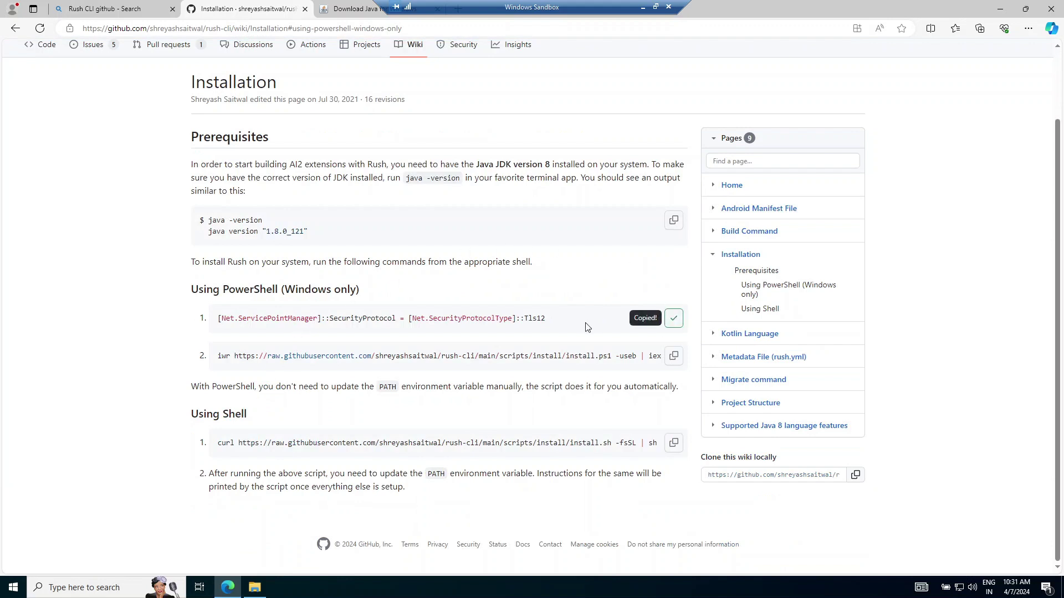
# Launch Windows PowerShell as administrator and place its console on the right side
pyautogui.click(122, 592)
pyautogui.write('p')
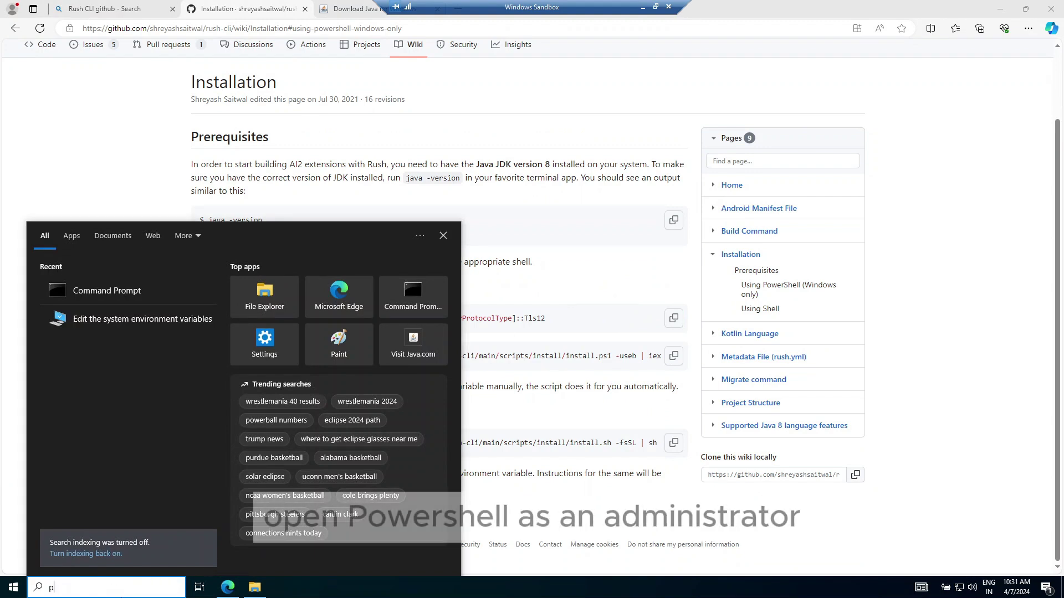
pyautogui.write('ower')
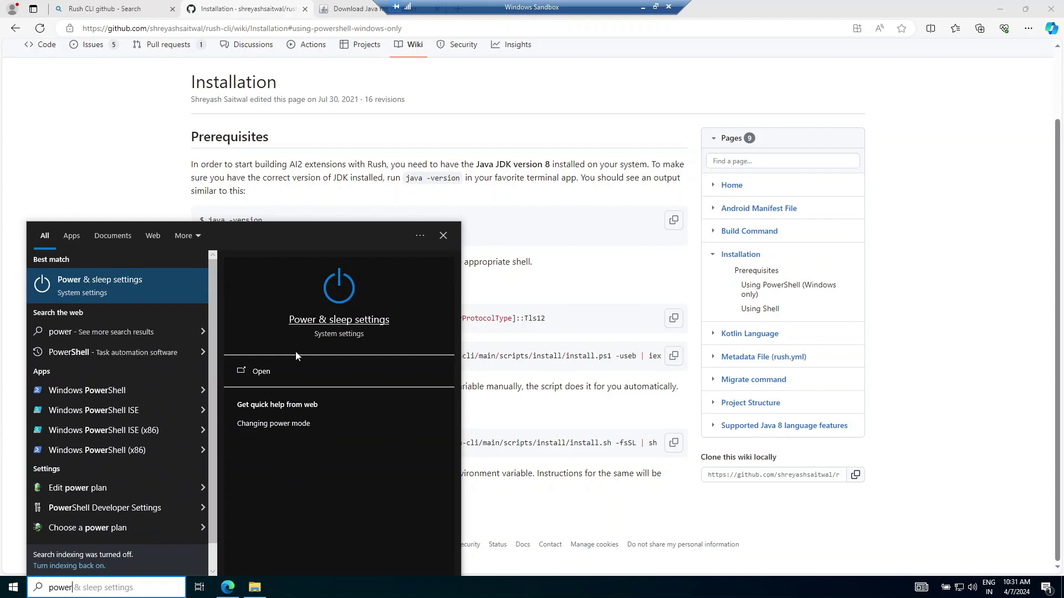
pyautogui.write('shell')
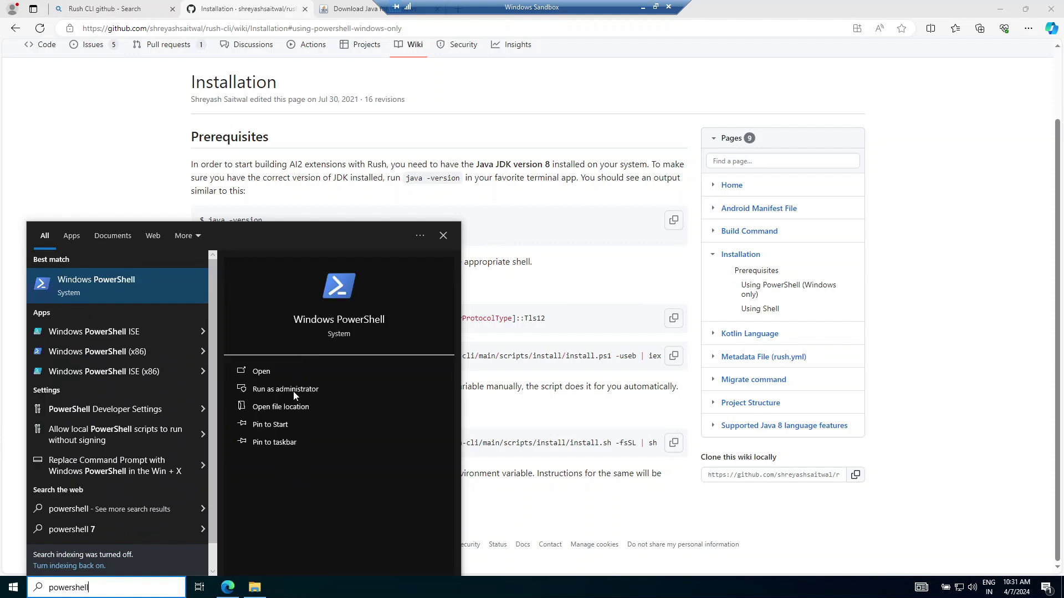
pyautogui.click(268, 390)
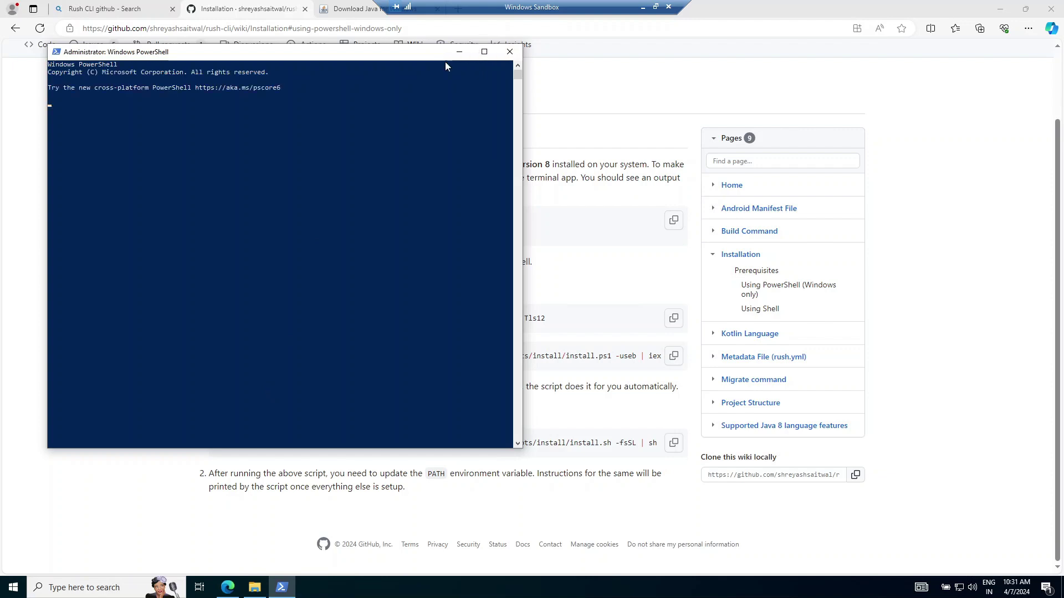
pyautogui.moveTo(715, 83); pyautogui.dragTo(931, 72)
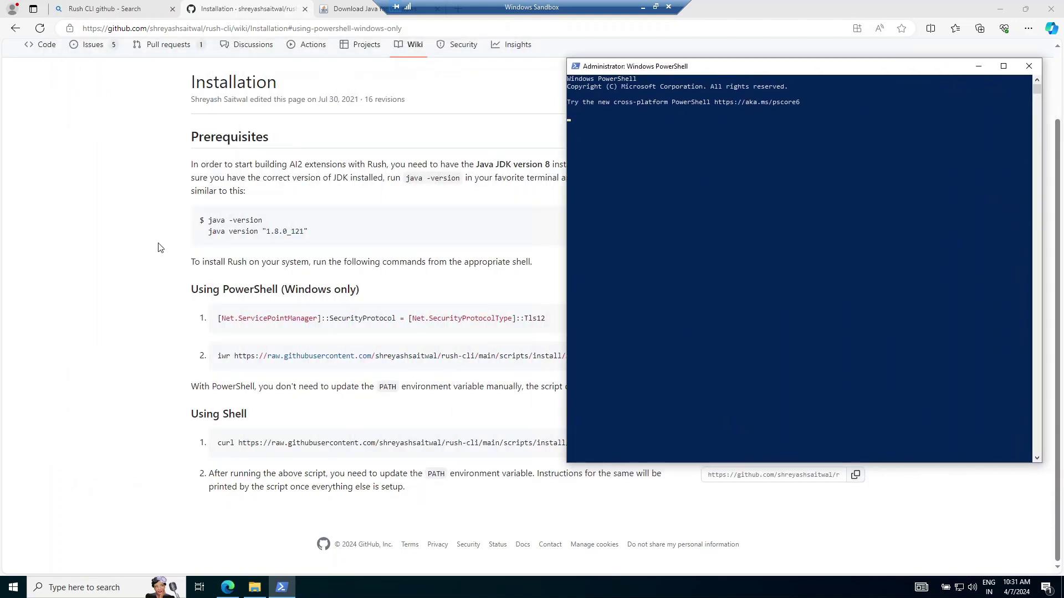
# Copy the Tls12 security protocol command from the wiki and run it in PowerShell
pyautogui.click(384, 258)
pyautogui.click(674, 318)
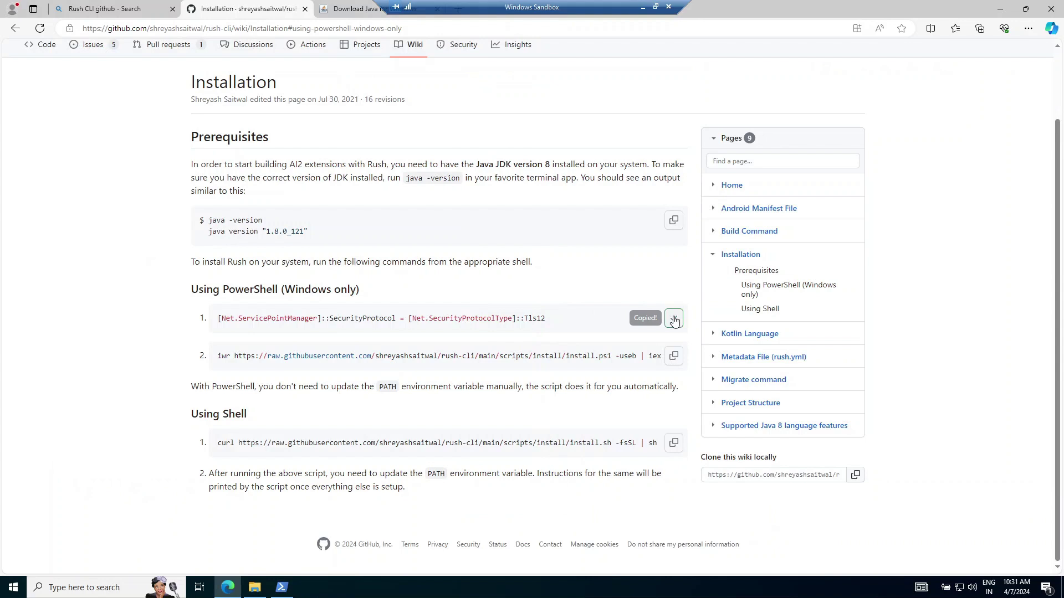
pyautogui.click(282, 588)
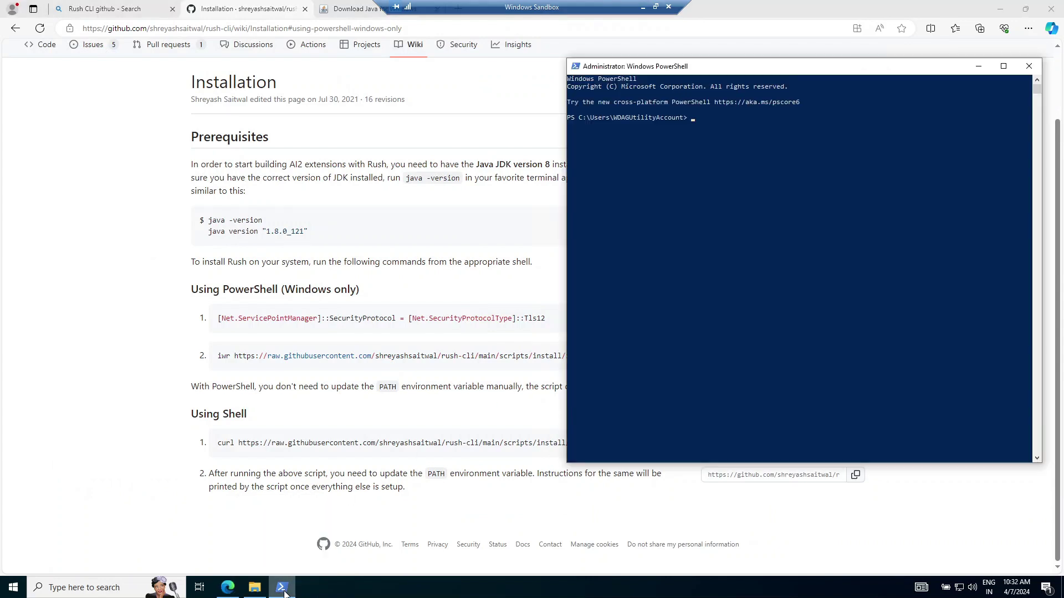
pyautogui.rightClick(715, 123)
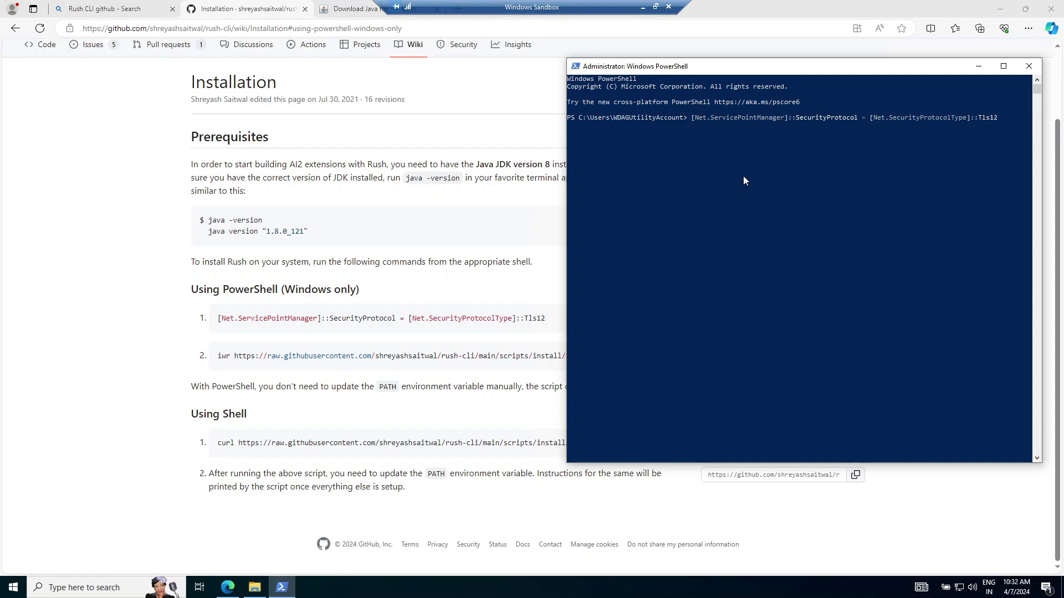
pyautogui.press('Return')
# Copy the iwr Rush install command from the wiki and run it in PowerShell
pyautogui.click(247, 343)
pyautogui.click(674, 356)
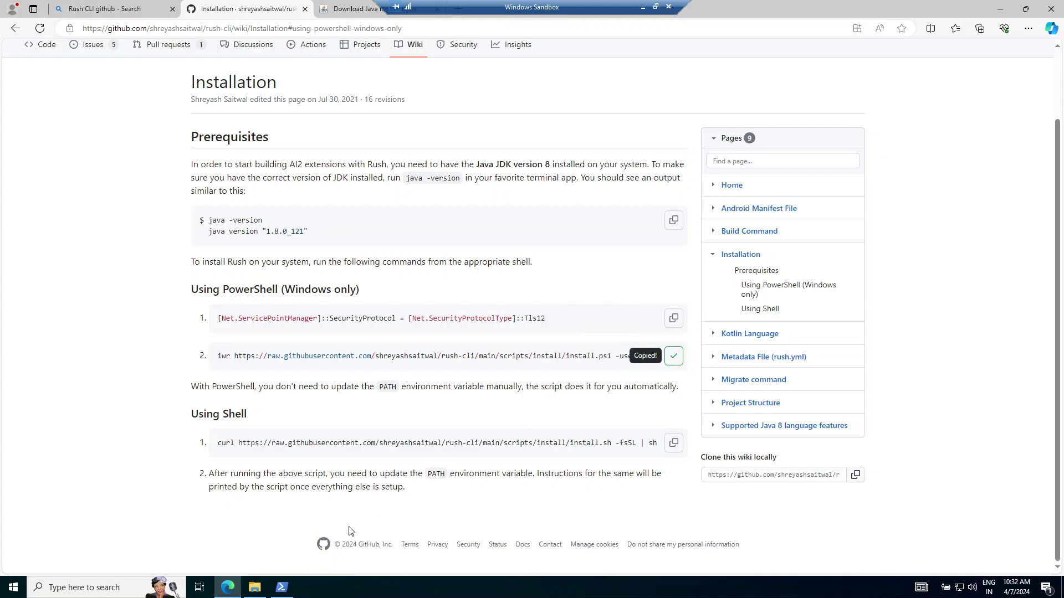
pyautogui.click(282, 587)
pyautogui.hotkey('ctrl', 'v')
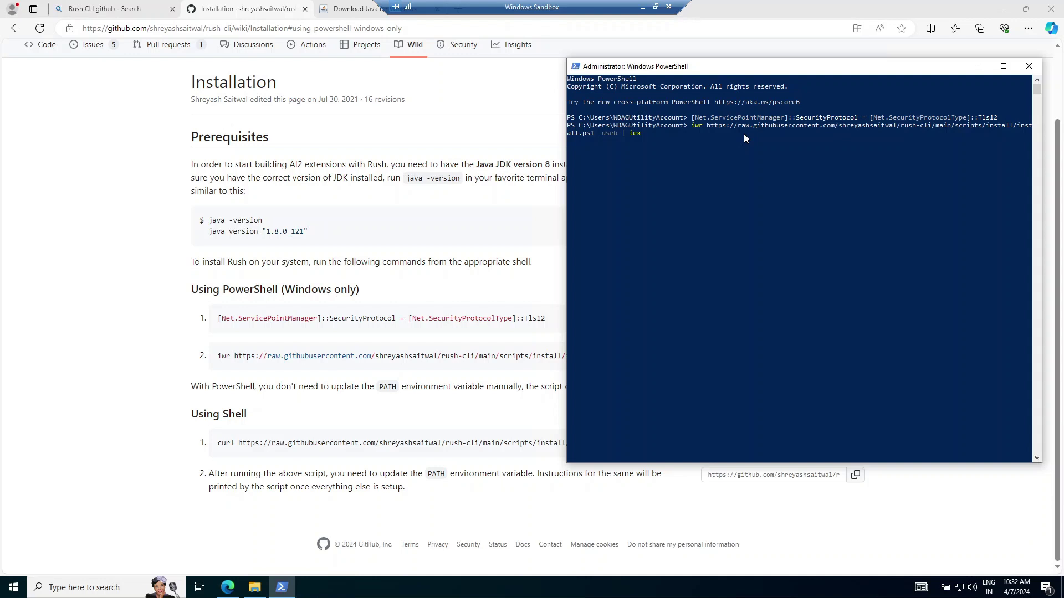
pyautogui.press('Return')
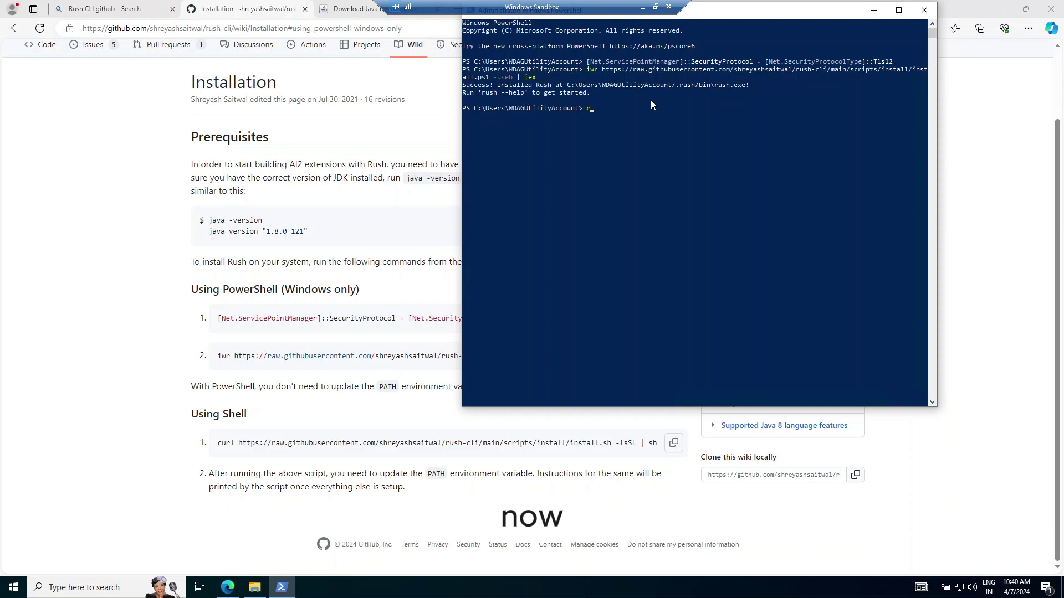
# Run the rush command at the PowerShell prompt to verify the new installation
pyautogui.write('ush')
pyautogui.press('Return')
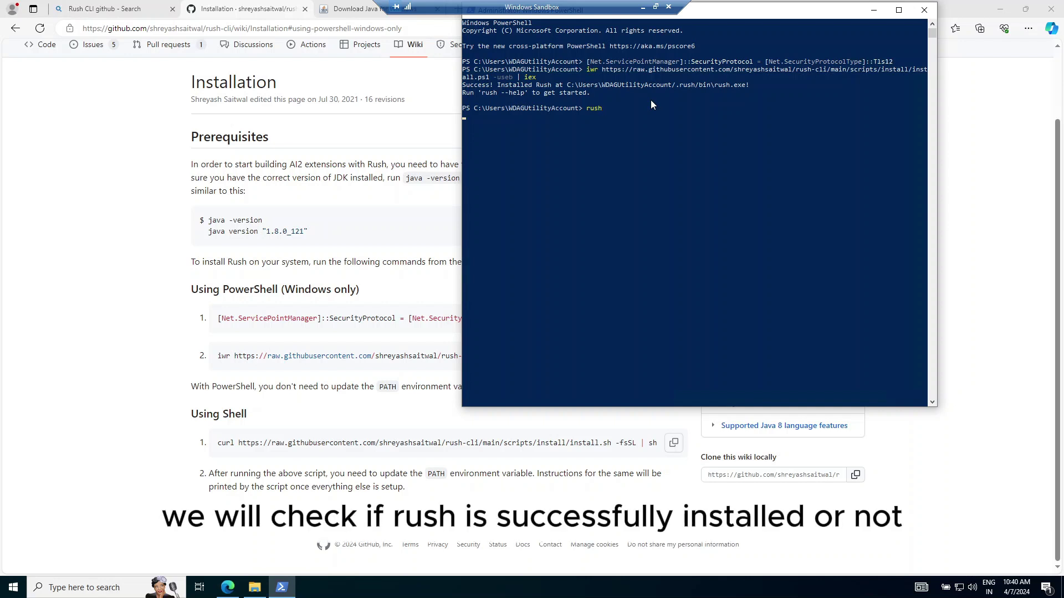